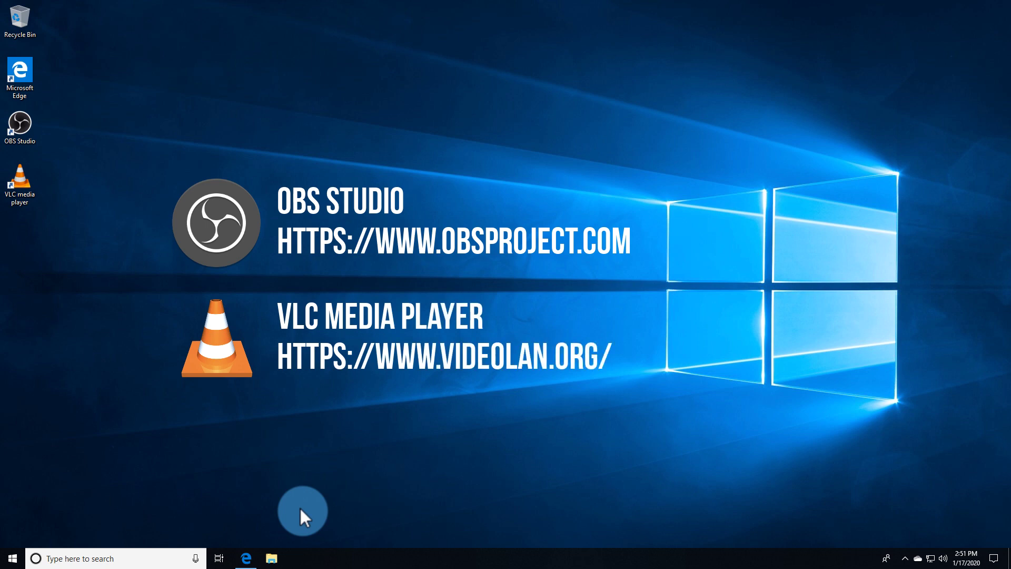
Sign in to Wowza Streaming Engine Manager in Edge with the administrator user name and password.
left_click(246, 558)
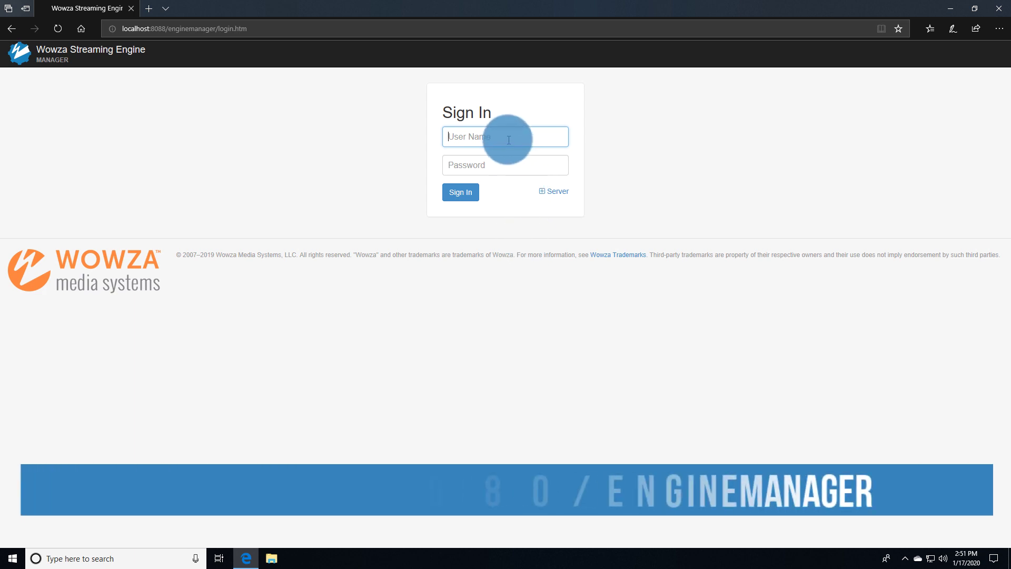
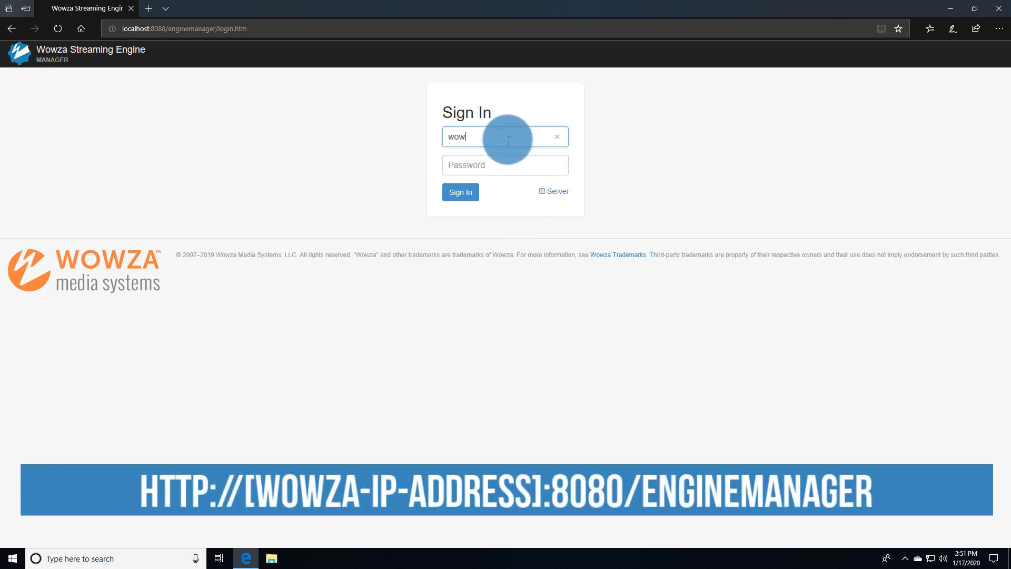
key("Tab")
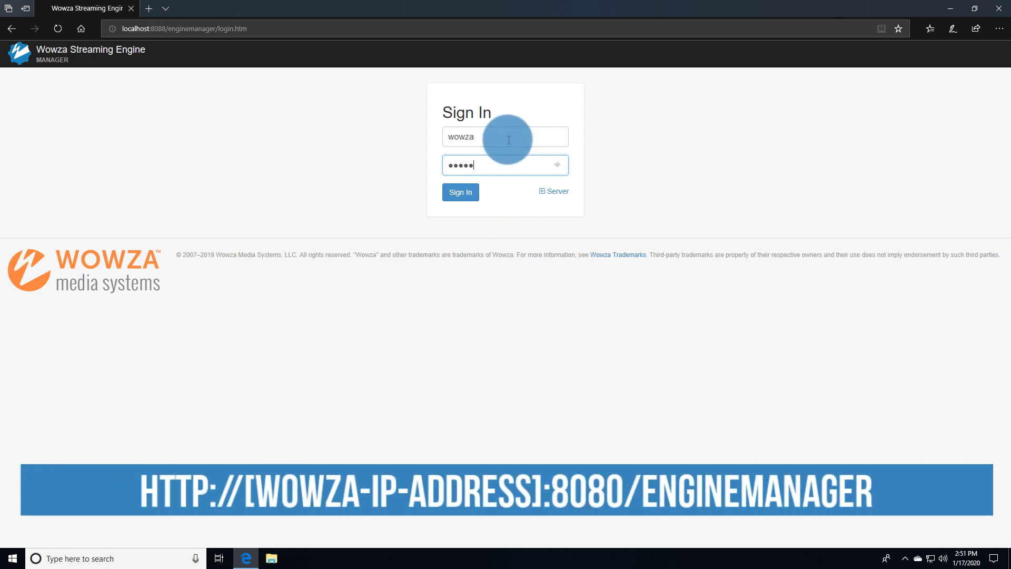
left_click(460, 191)
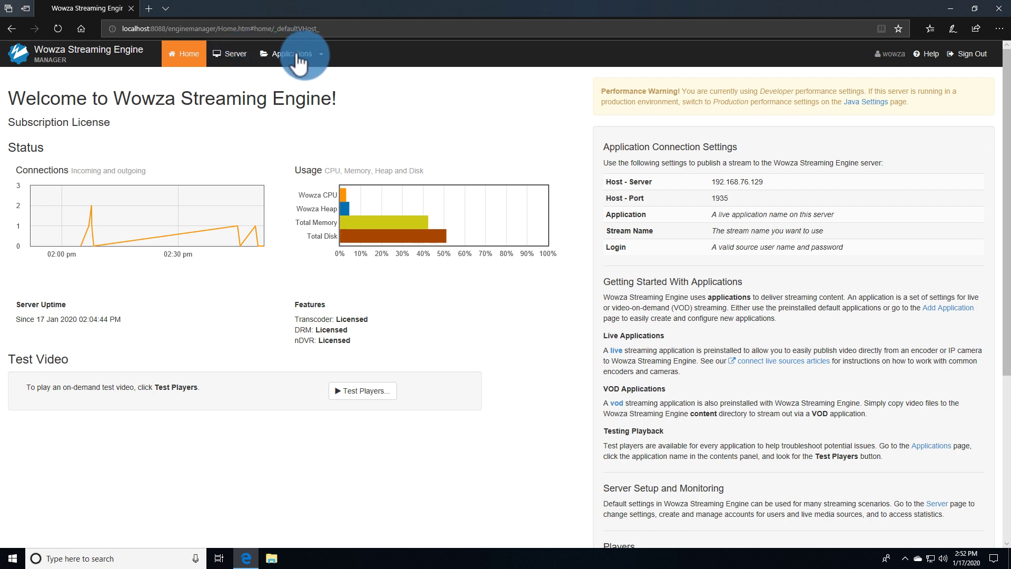
left_click(318, 57)
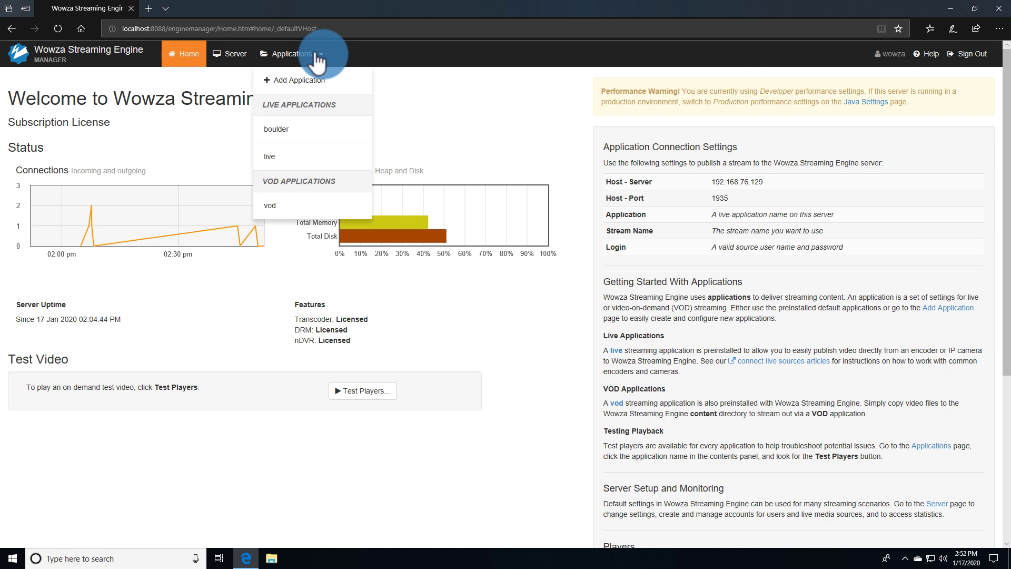
left_click(318, 56)
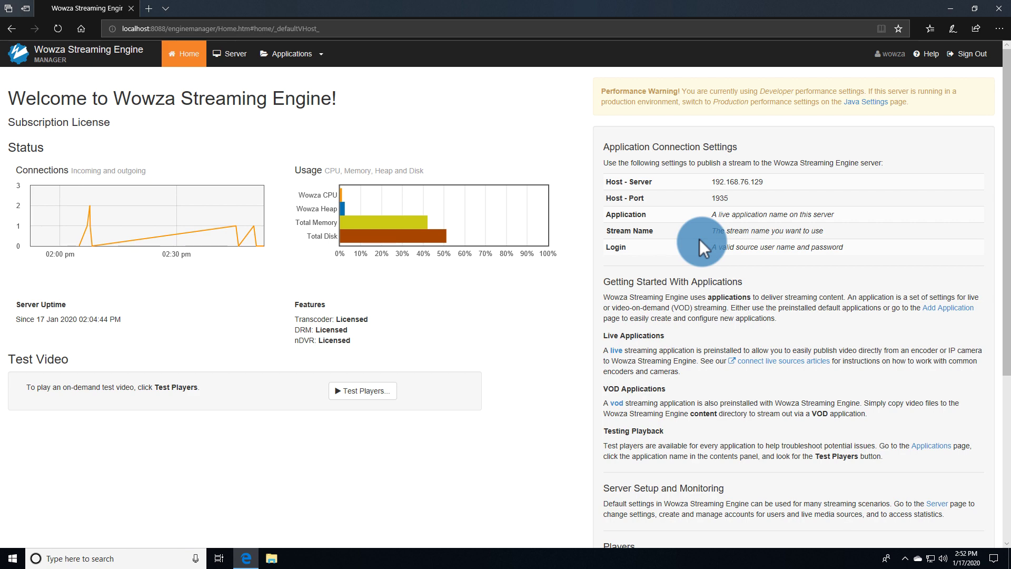
left_click(368, 388)
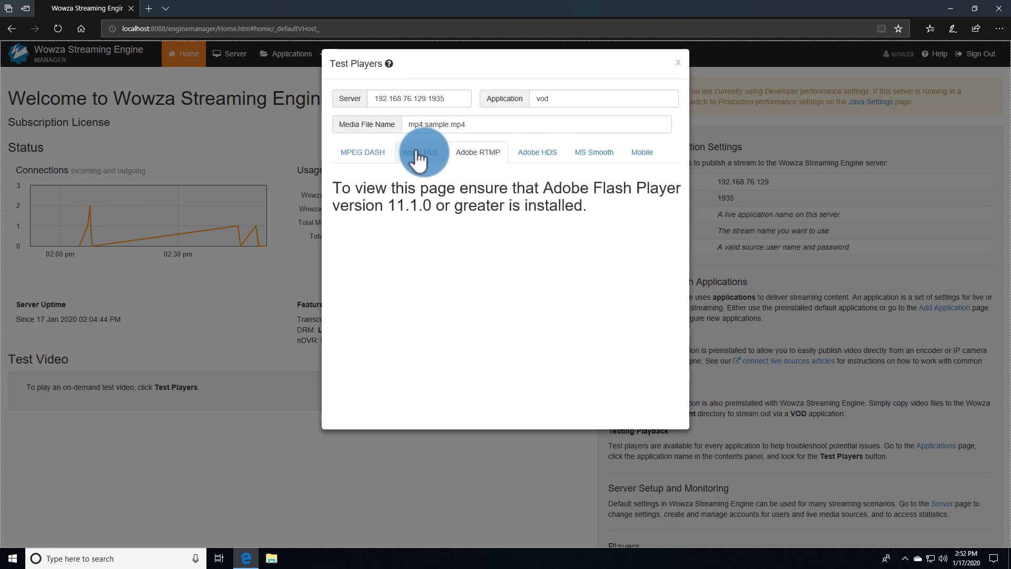
left_click(381, 152)
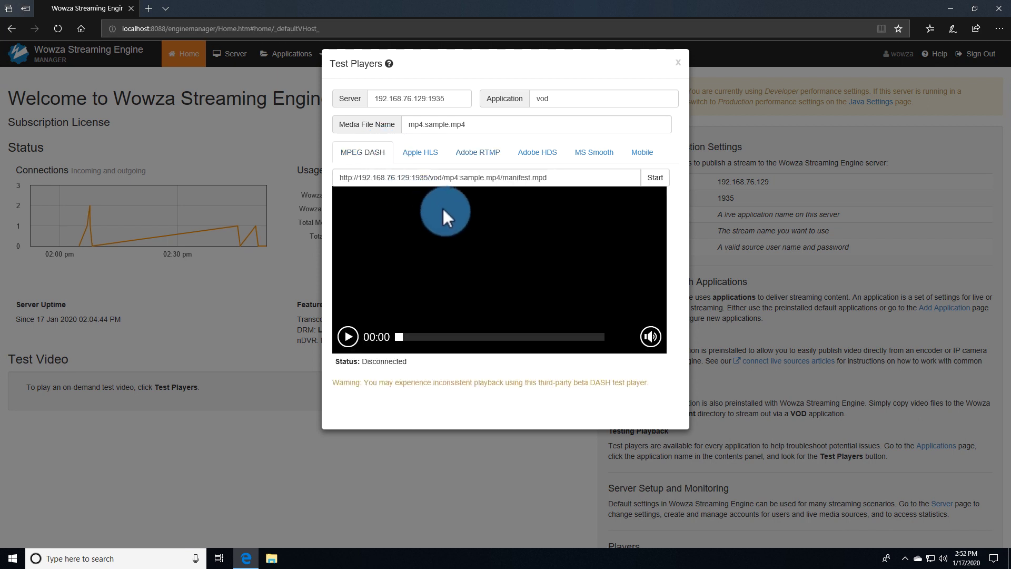
left_click(653, 178)
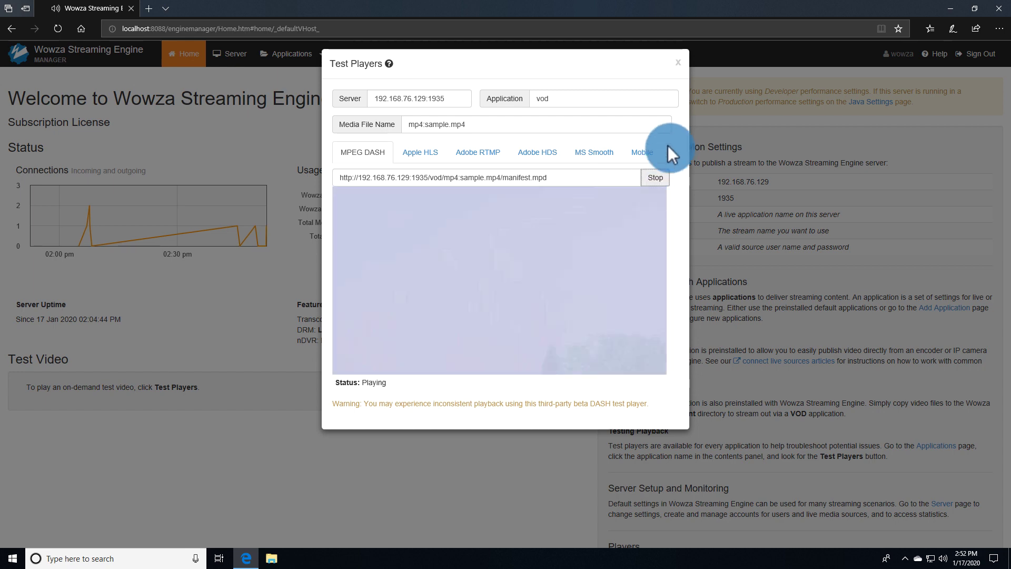
left_click(677, 59)
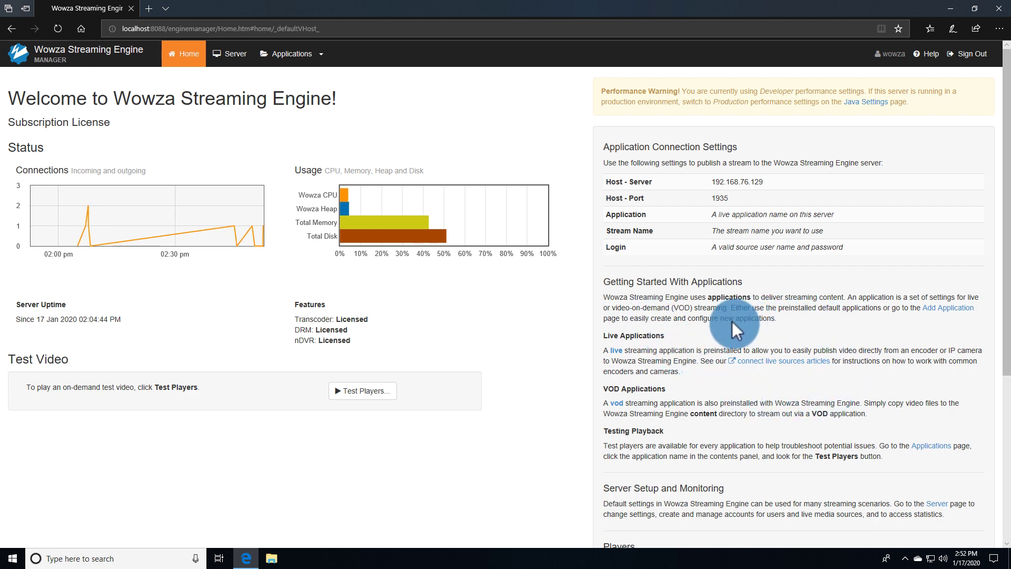
Open the server's Source Authentication page, peek at Add Source, and return without adding an account.
left_click(229, 52)
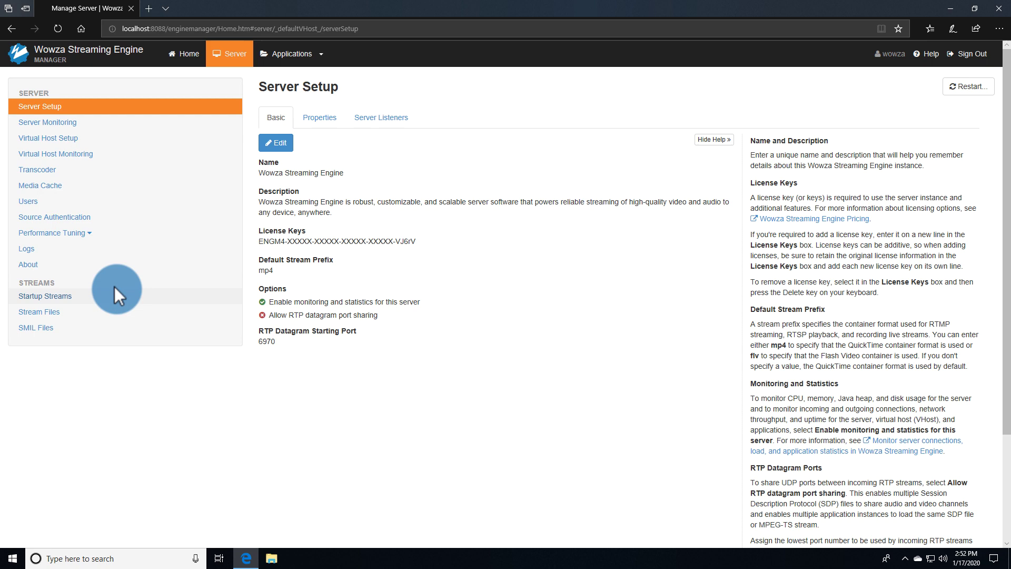
left_click(108, 220)
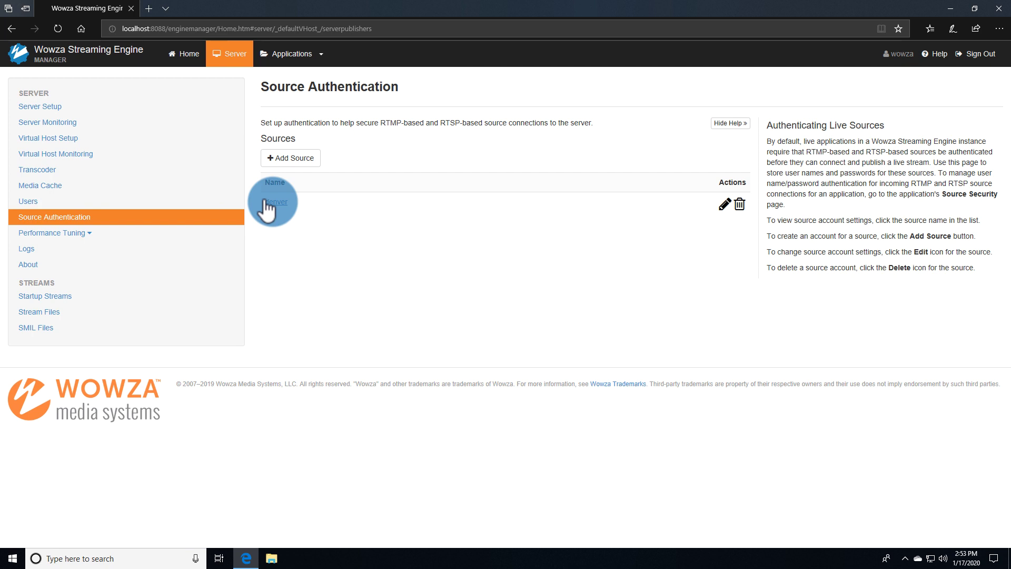
left_click(298, 159)
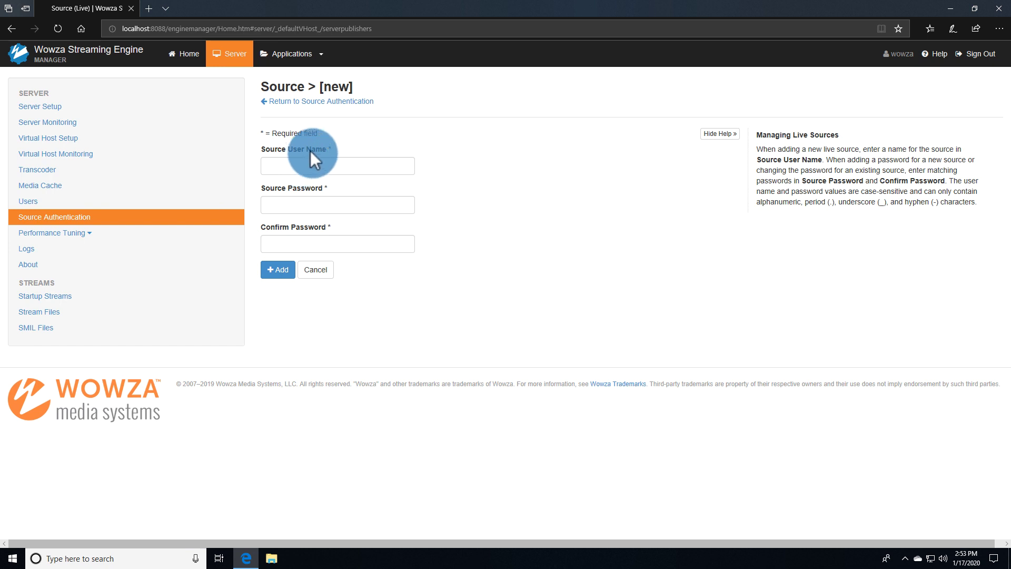
left_click(309, 101)
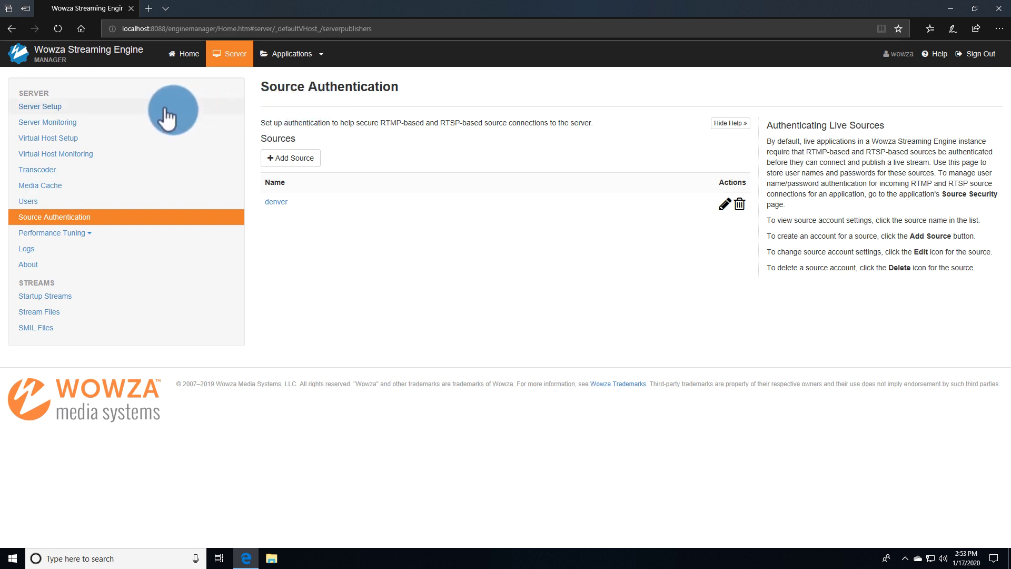
Open Server Setup, enter and cancel edit mode without changes, then toggle the help panel.
left_click(165, 110)
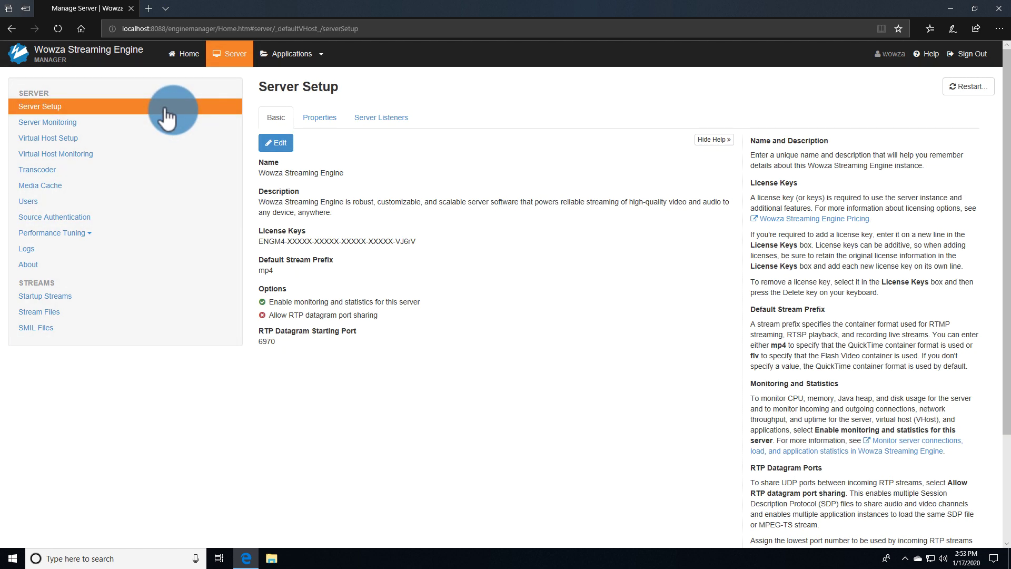
left_click(275, 143)
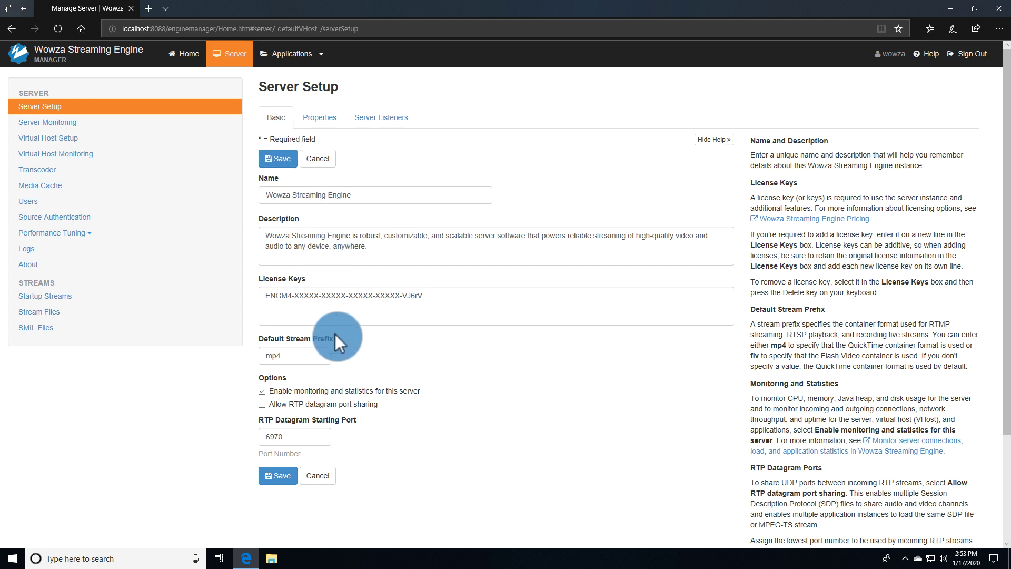
left_click(311, 476)
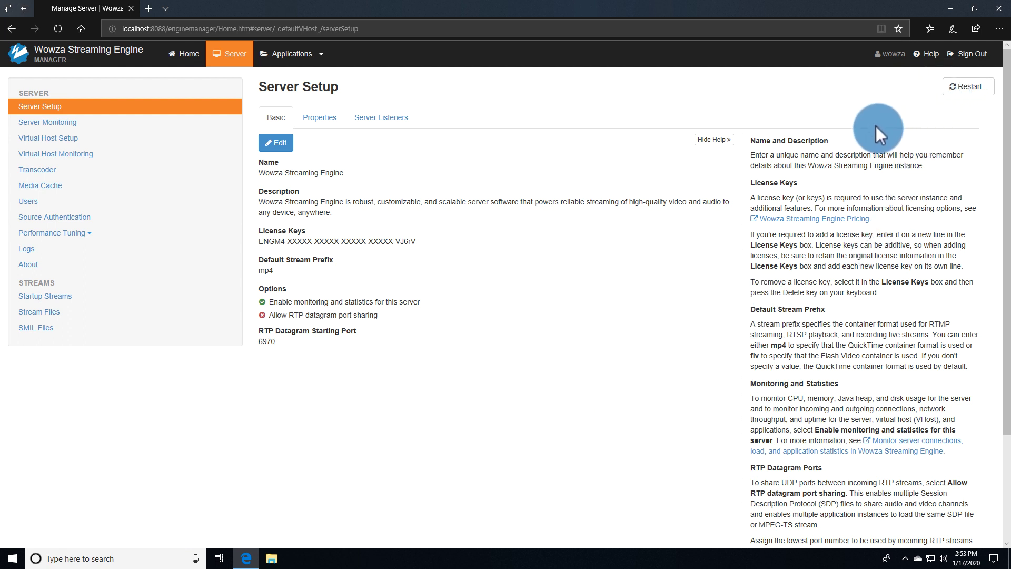
left_click(725, 140)
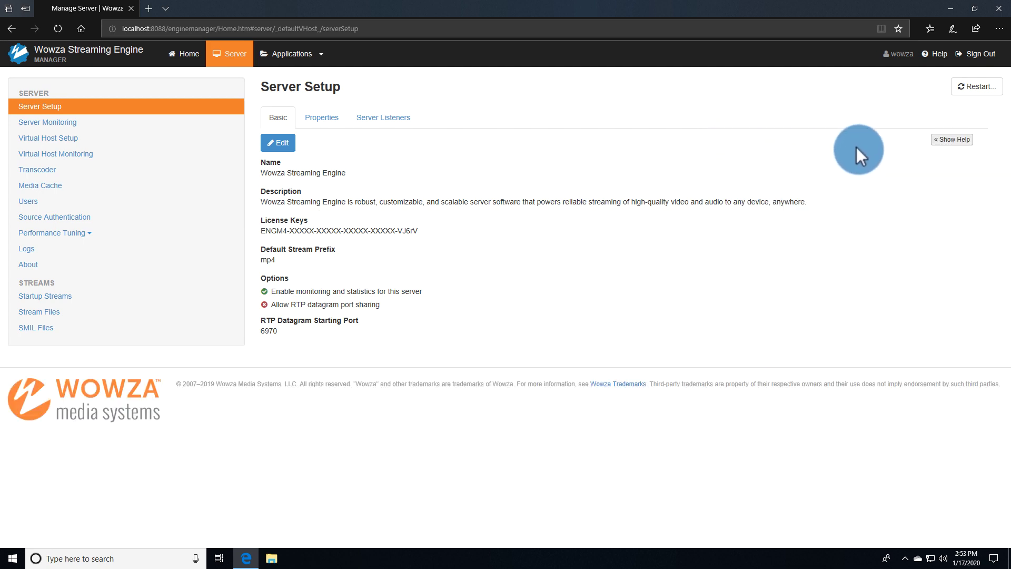
left_click(952, 140)
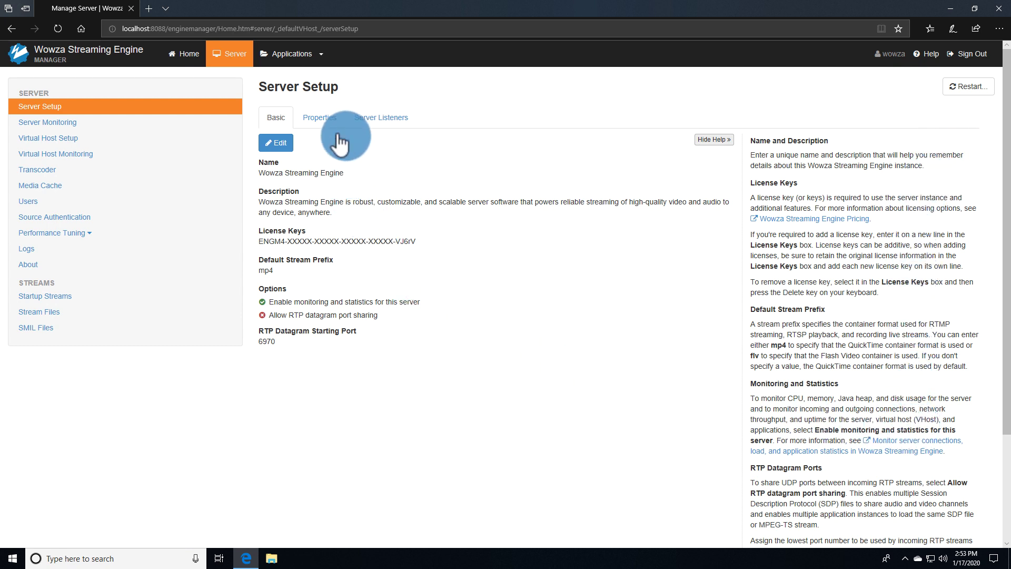
Browse Applications, glance at Add Application, then open the boulder live application's Setup page.
left_click(316, 58)
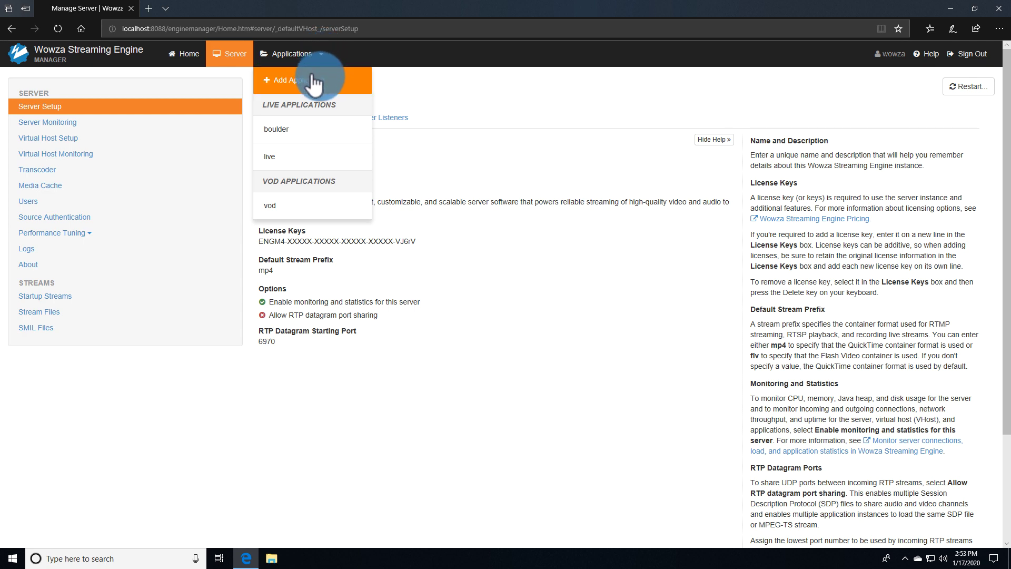
left_click(315, 80)
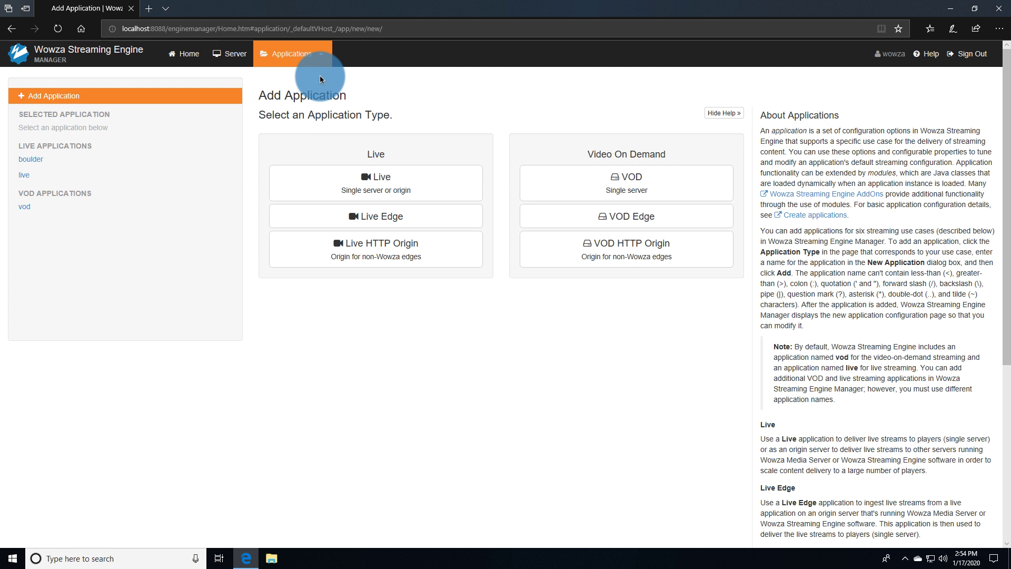
left_click(314, 58)
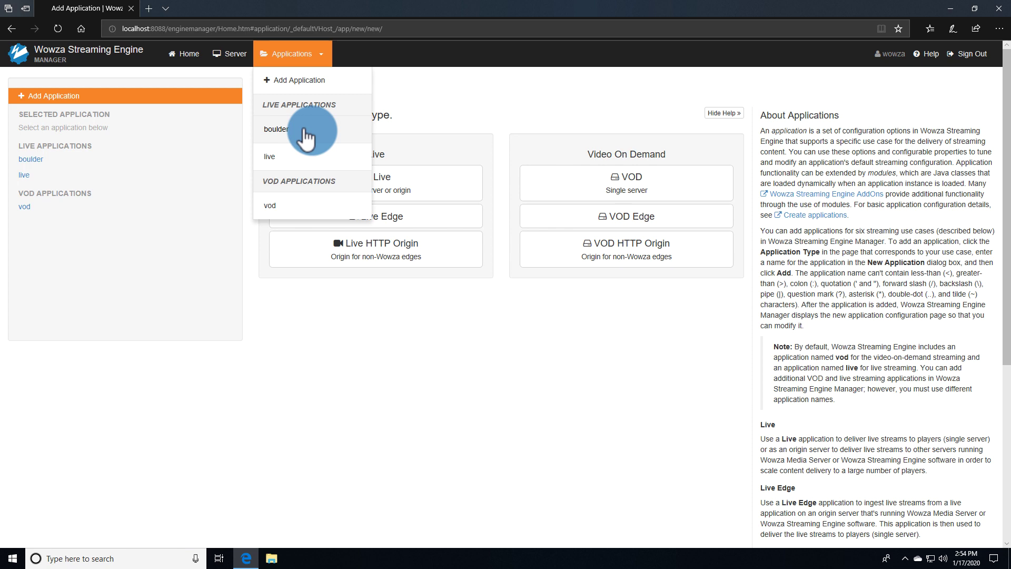
left_click(13, 162)
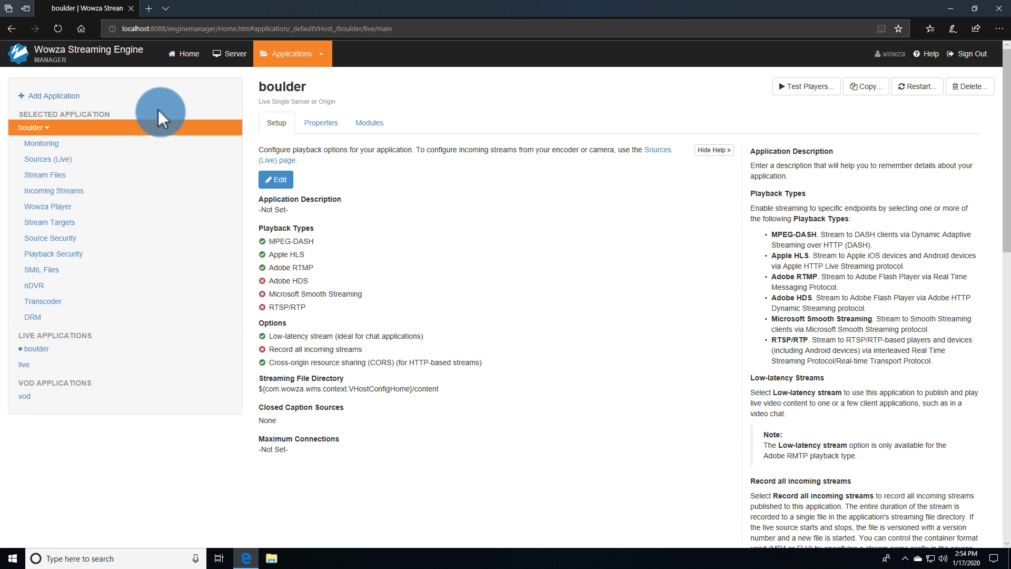
Enable all six playback types on boulder, turn off low-latency streaming, save, and restart the application.
left_click(266, 182)
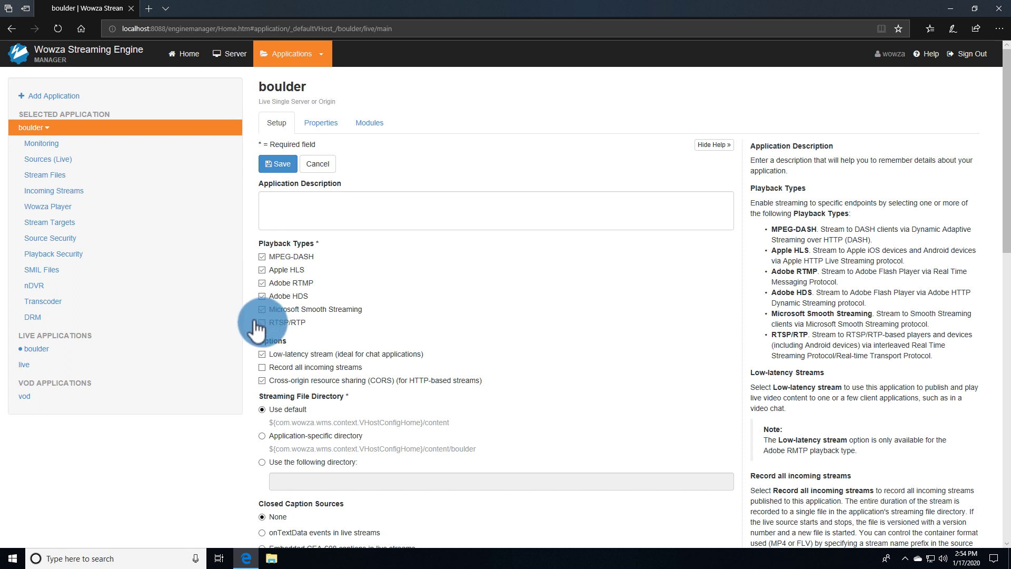
left_click(259, 354)
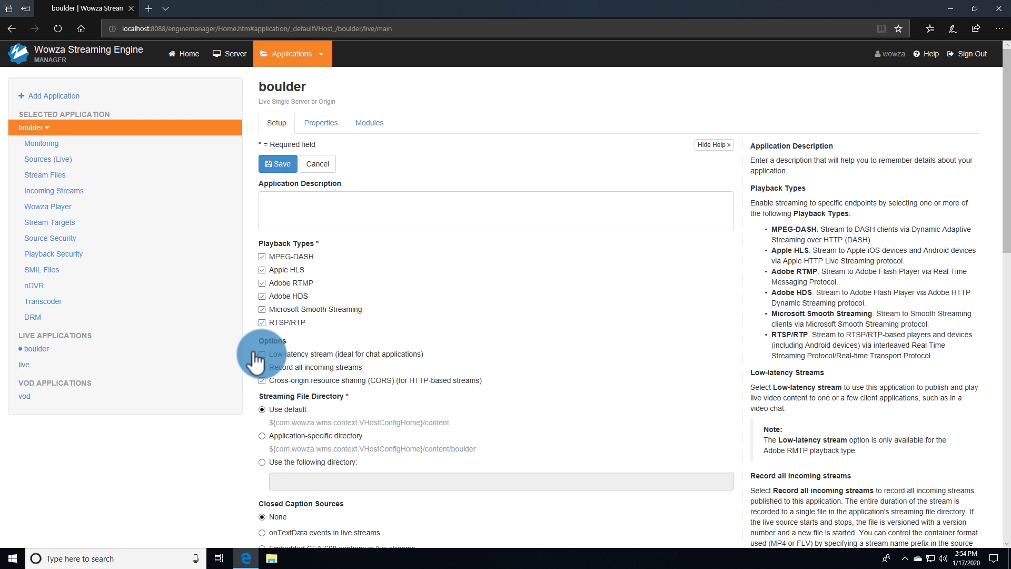
left_click(274, 163)
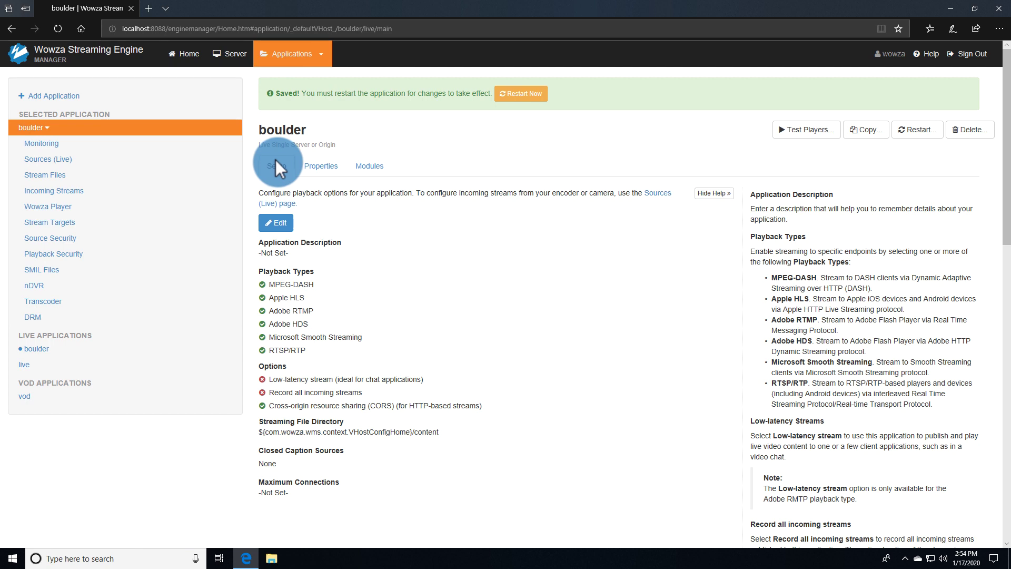
left_click(506, 93)
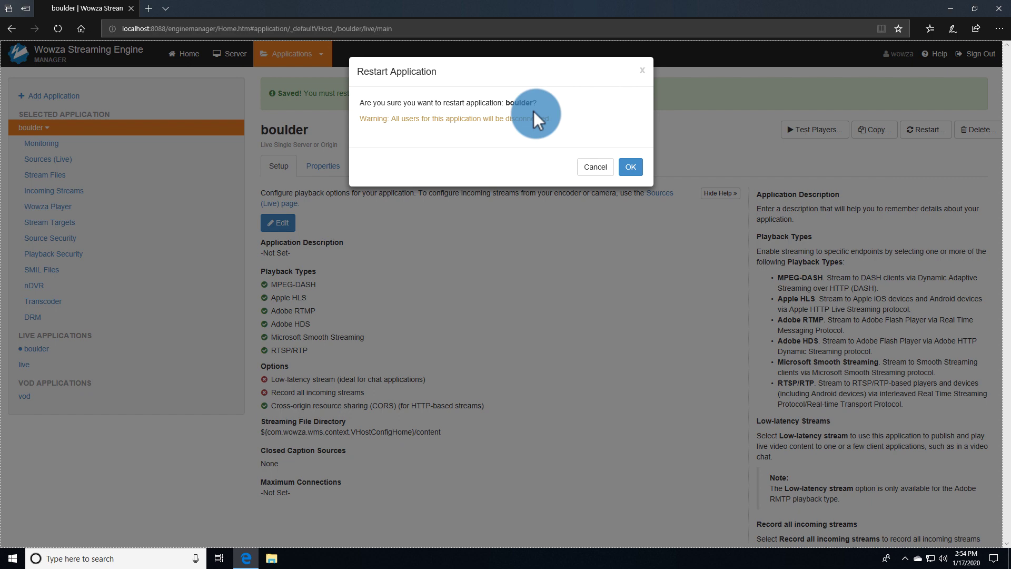
left_click(626, 163)
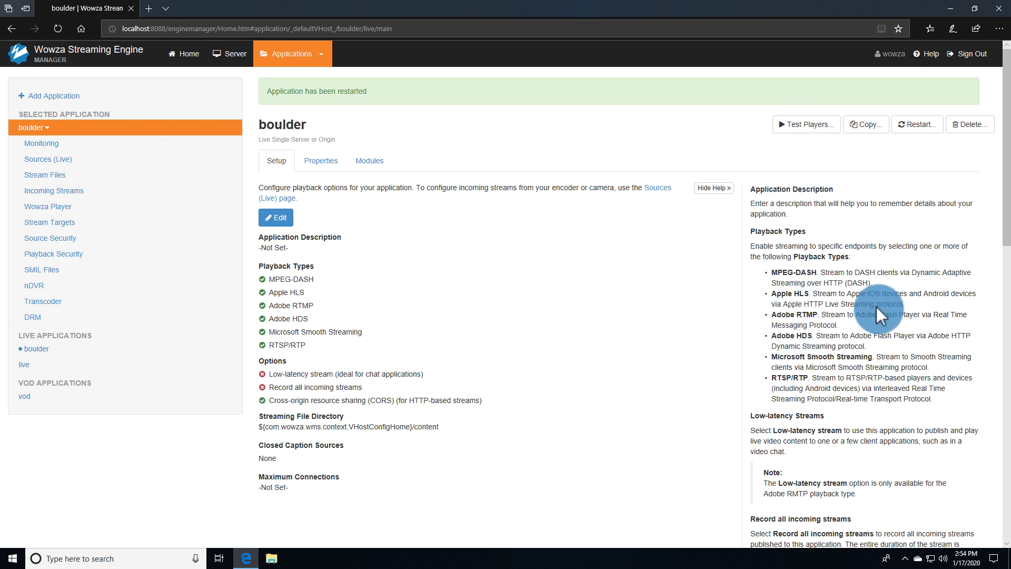
Hide the help panel, check boulder's empty Incoming Streams list, then go to Sources (Live).
left_click(705, 189)
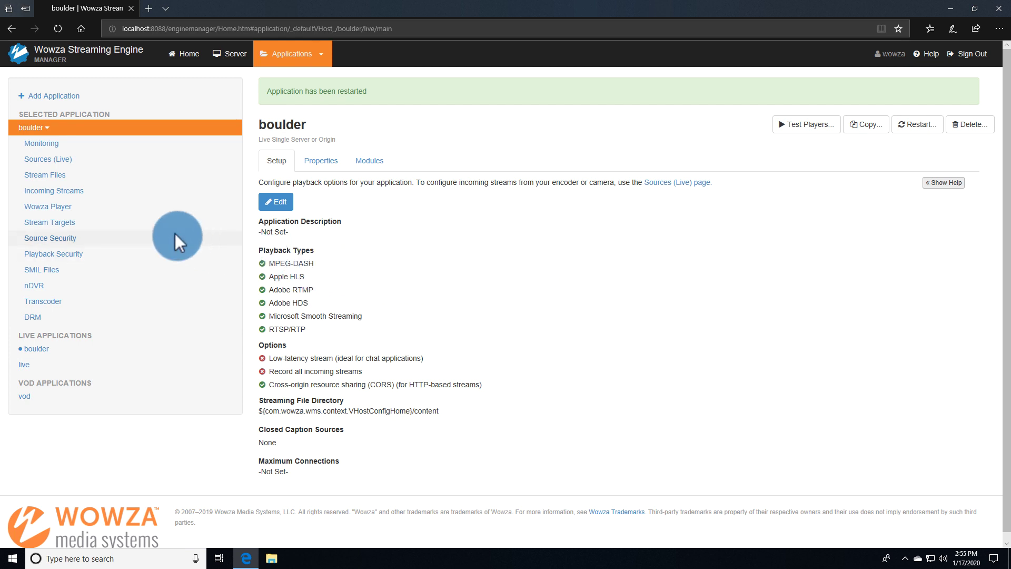
left_click(84, 189)
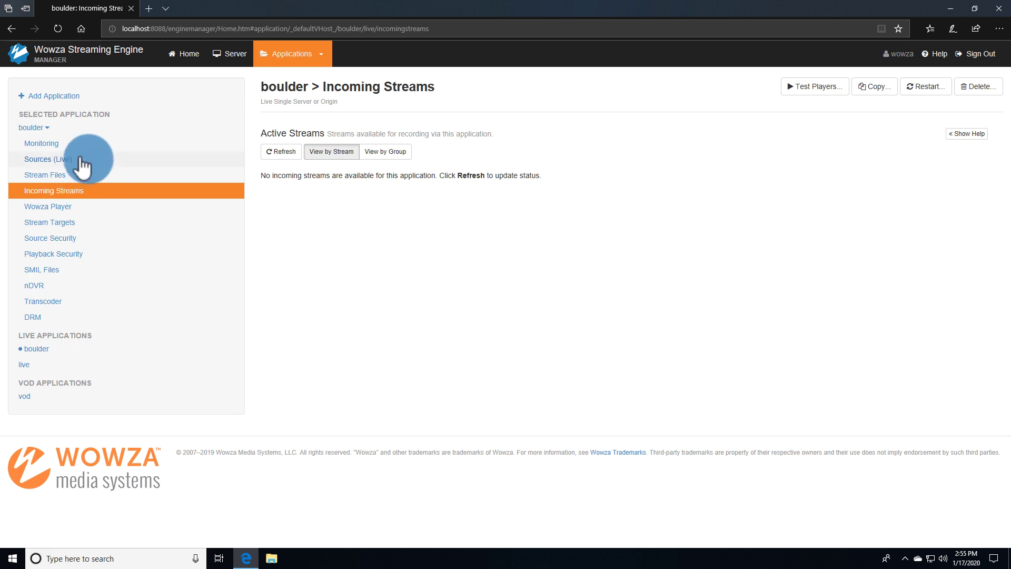
left_click(84, 160)
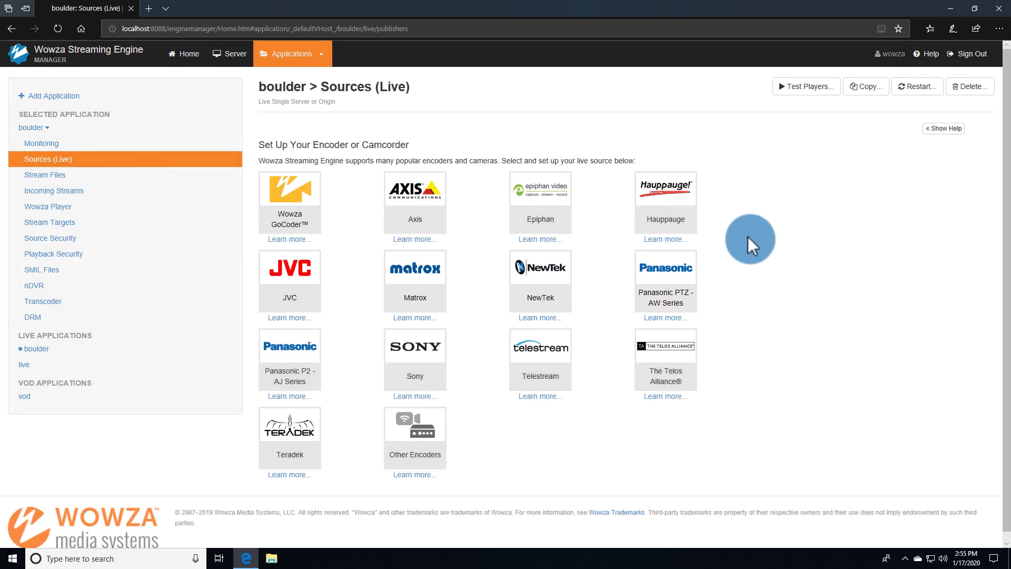
Show boulder's connection settings, select host IP 192.168.76.129, and minimize Edge to reach OBS.
left_click(927, 129)
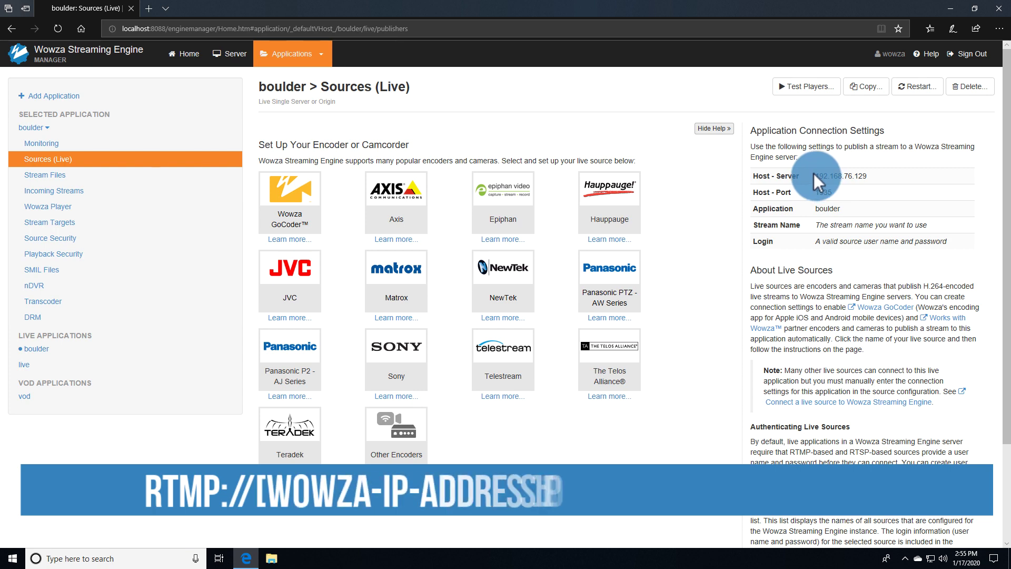
left_click_drag(814, 175, 870, 175)
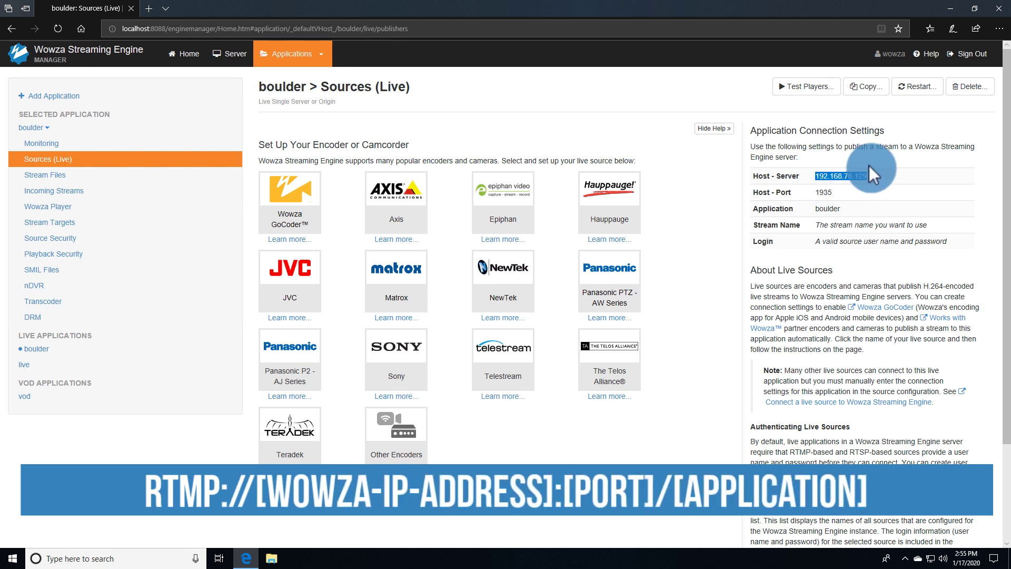
left_click(943, 2)
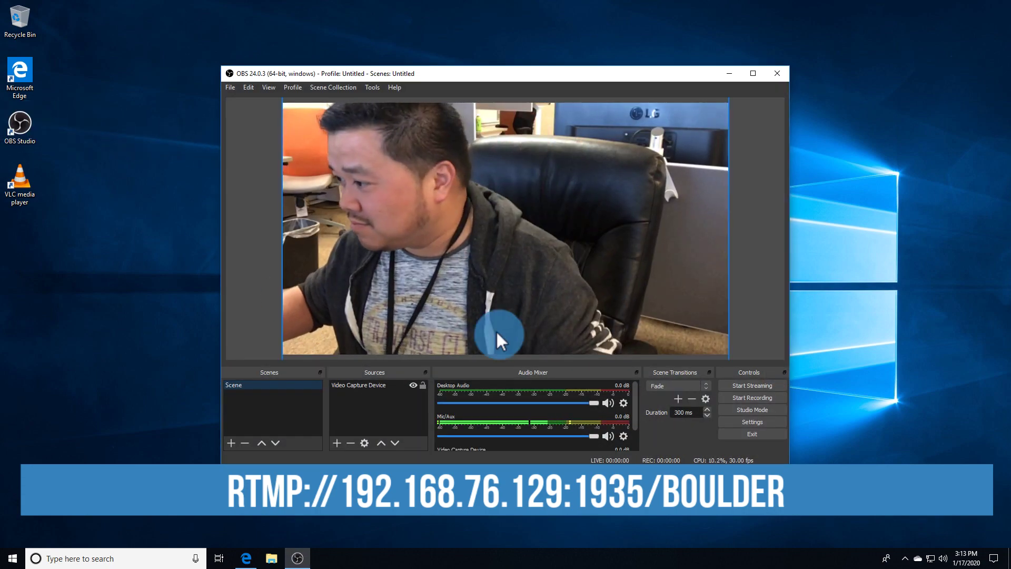
left_click(728, 422)
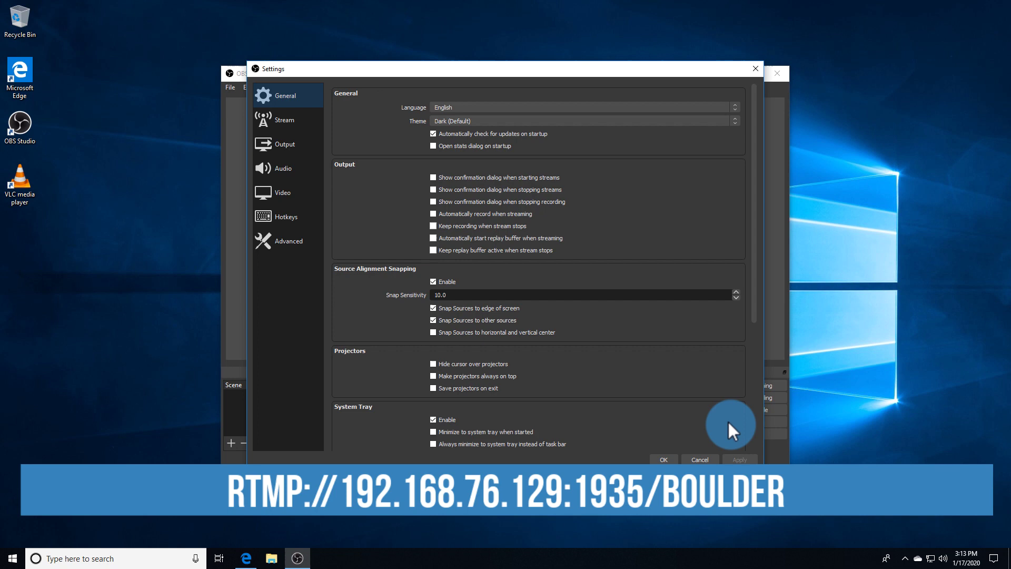
left_click(284, 132)
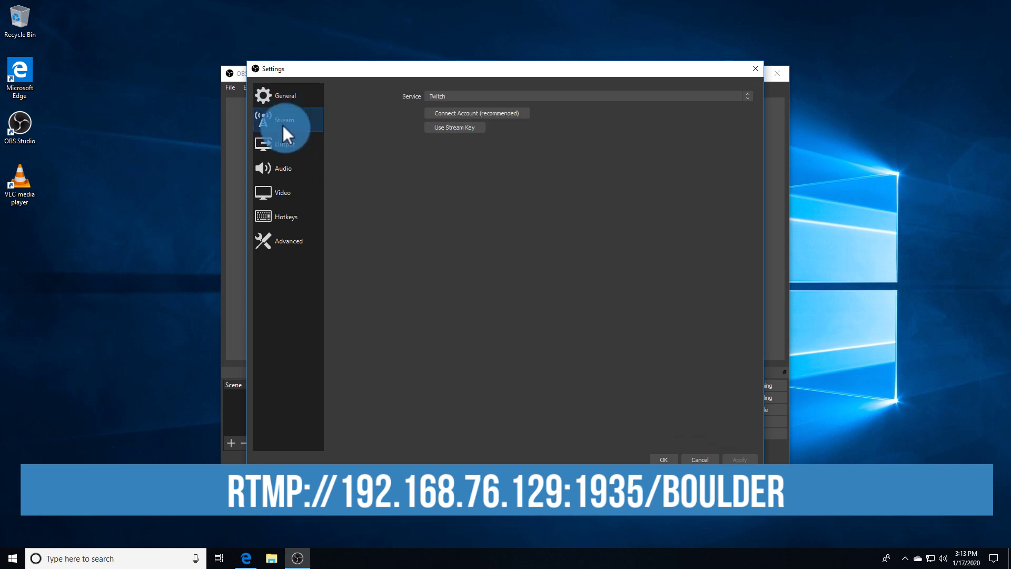
left_click(448, 95)
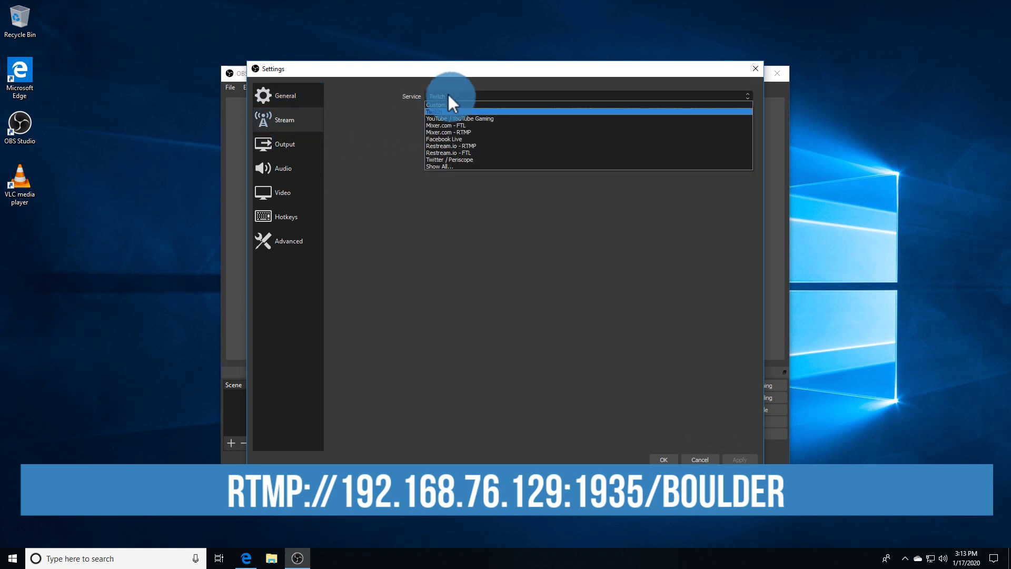
left_click(447, 100)
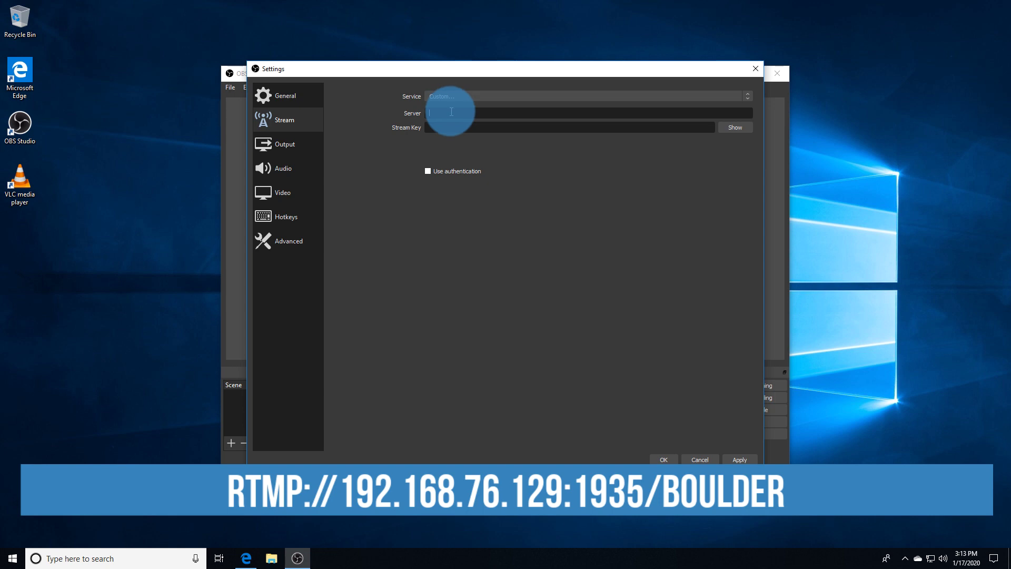
left_click(451, 111)
type("rtmp://192.168.76.129:1935/boulder")
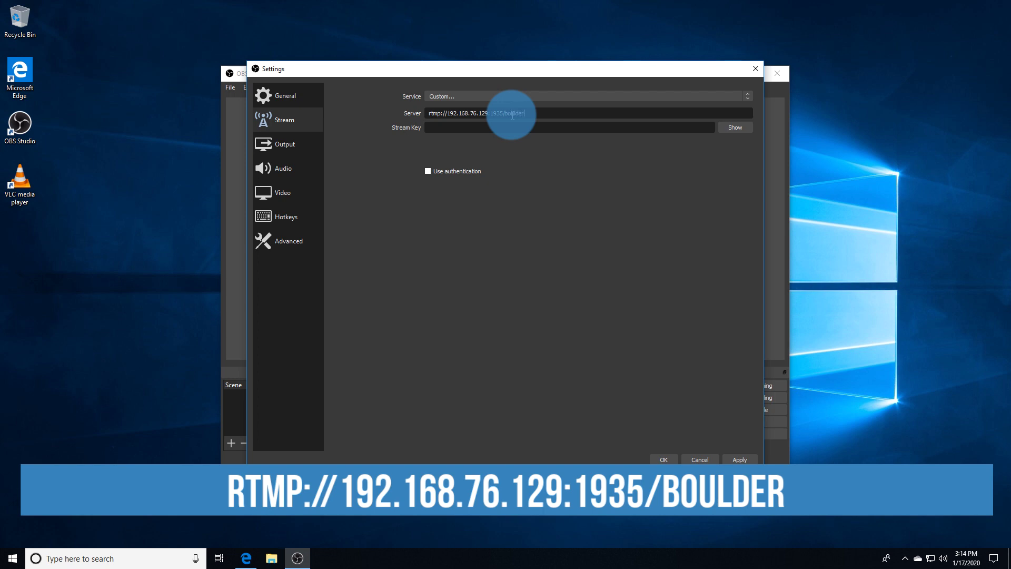
left_click(723, 127)
left_click(703, 129)
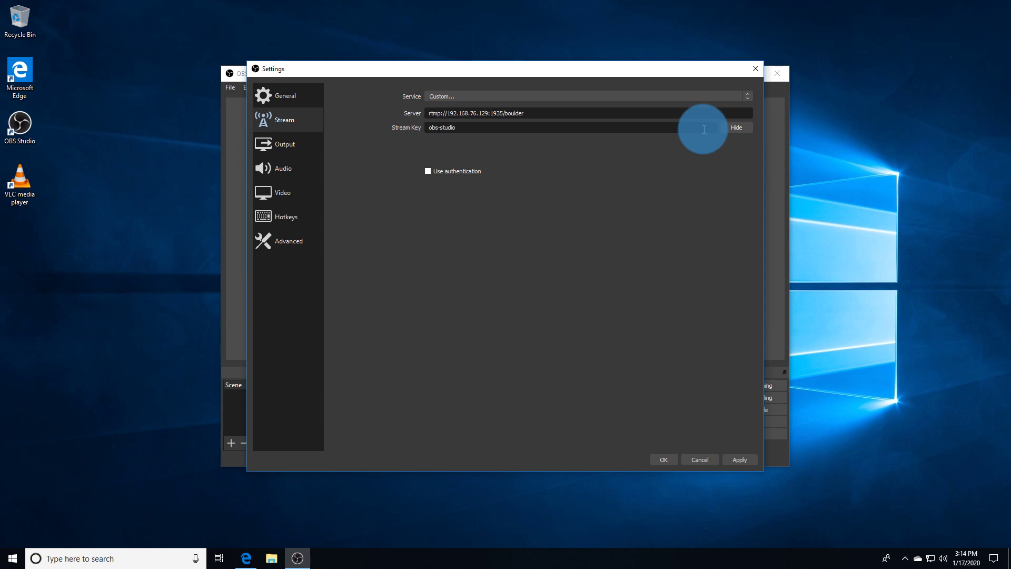
Enable authentication with the source account's username and password, apply, start streaming, and return to Wowza.
left_click(459, 171)
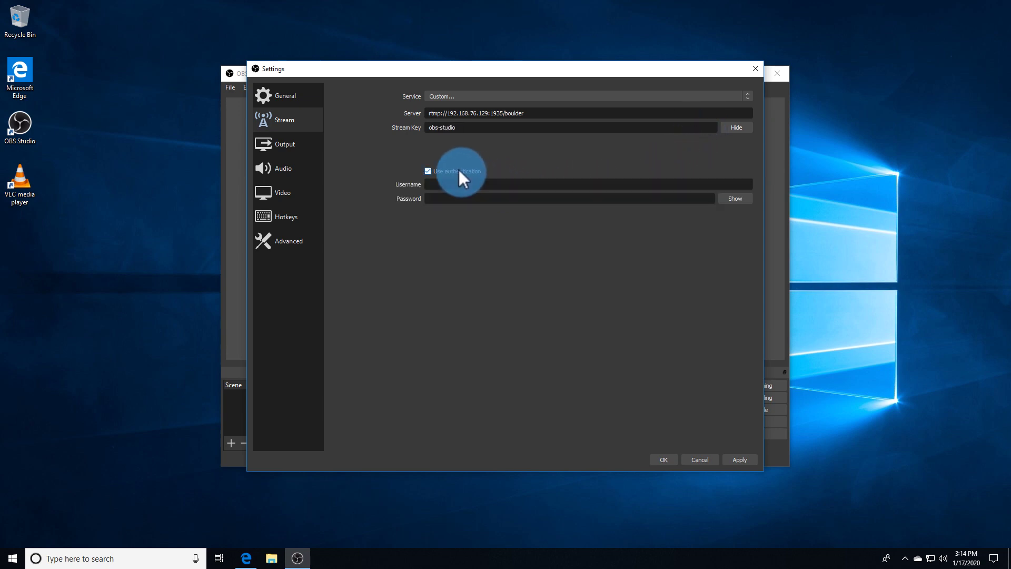
left_click(461, 180)
key("Tab")
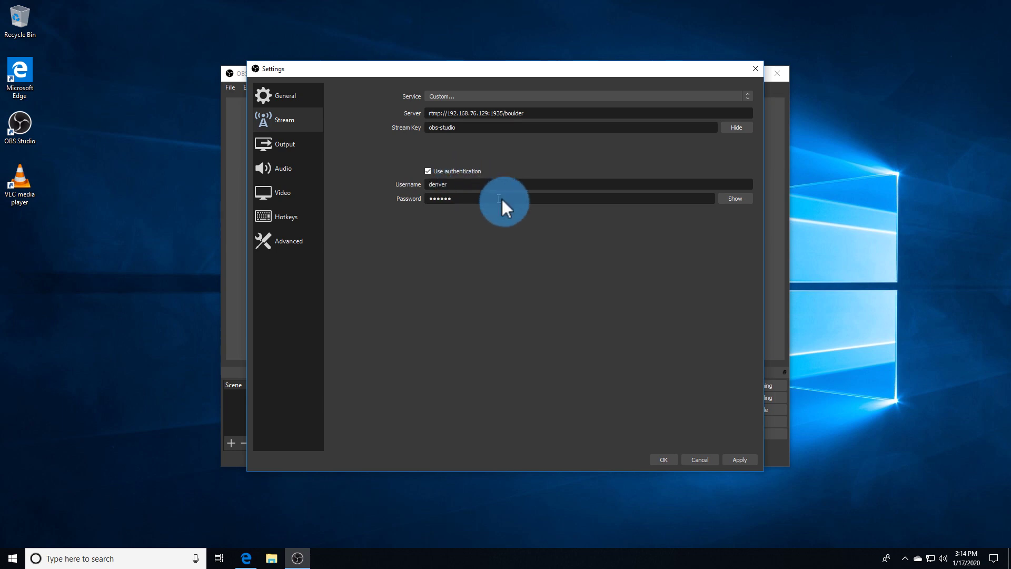
left_click(726, 456)
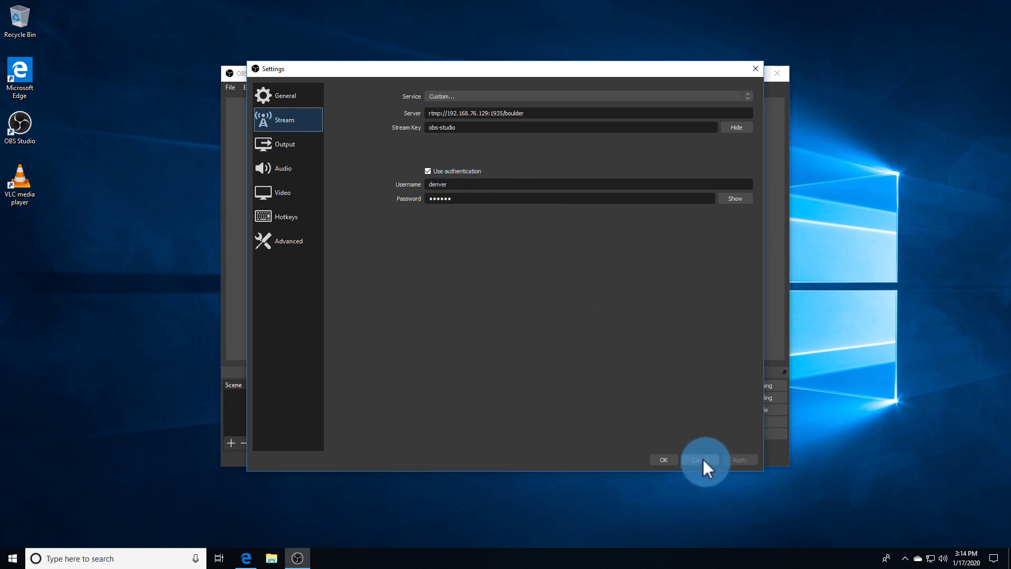
left_click(662, 456)
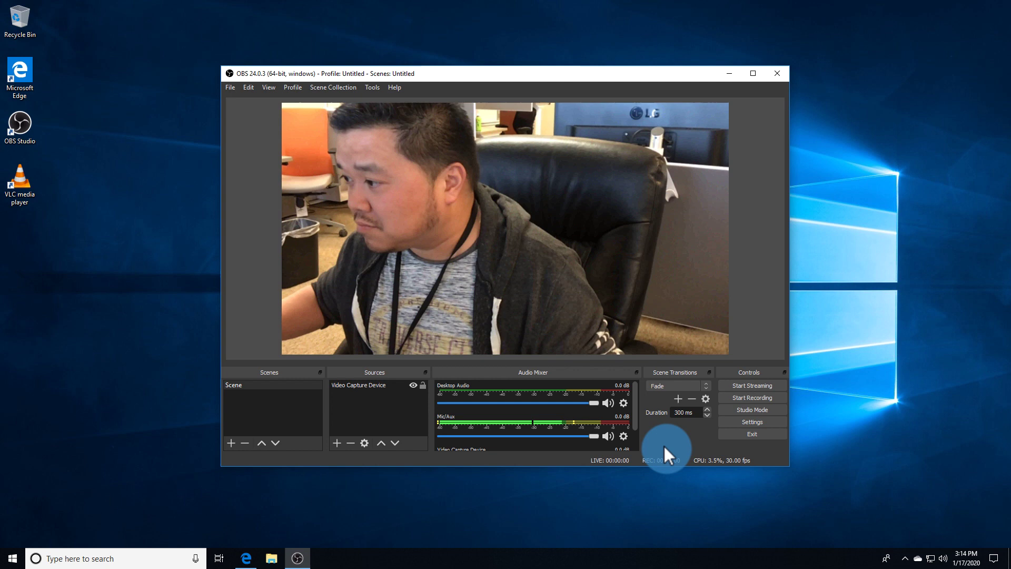
left_click(732, 385)
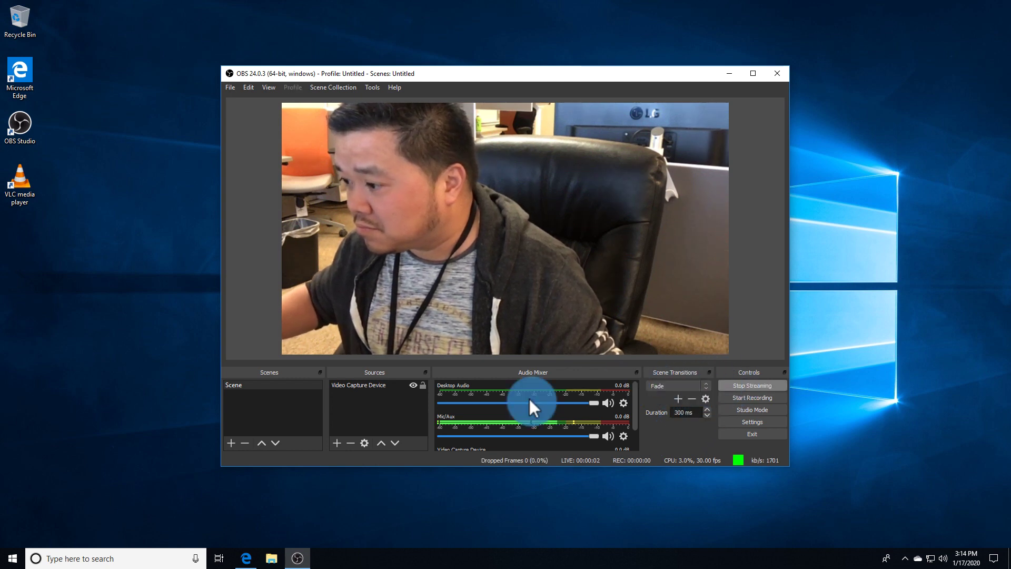
left_click(252, 554)
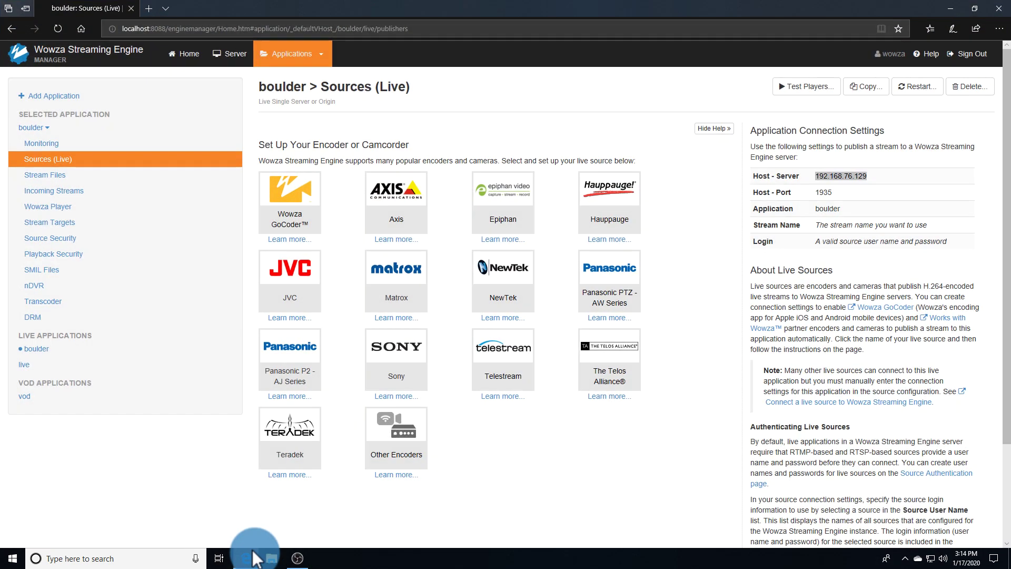
Open boulder's active obs-studio incoming stream details and bring up its Test Players dialog.
left_click(117, 193)
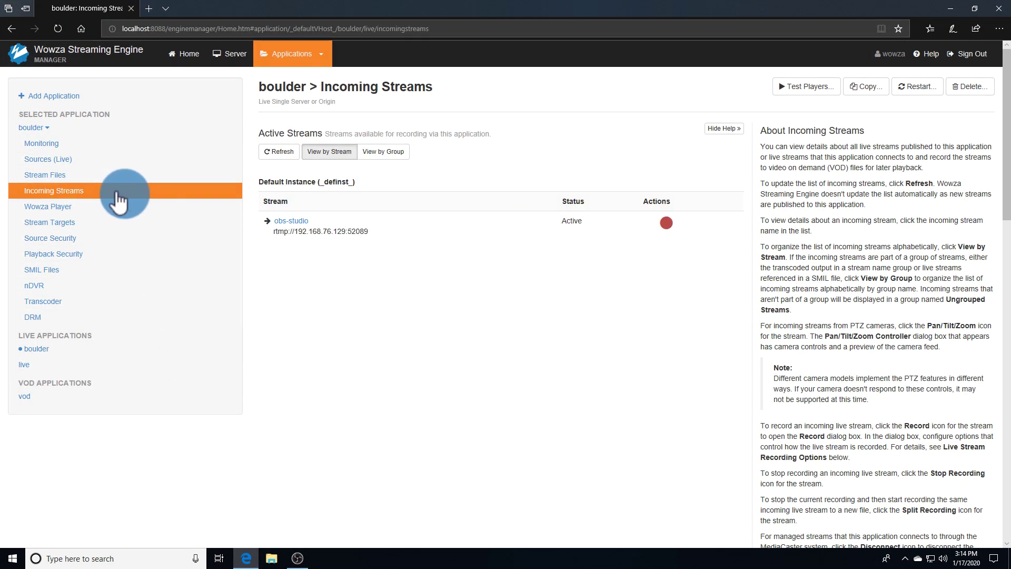
left_click(279, 221)
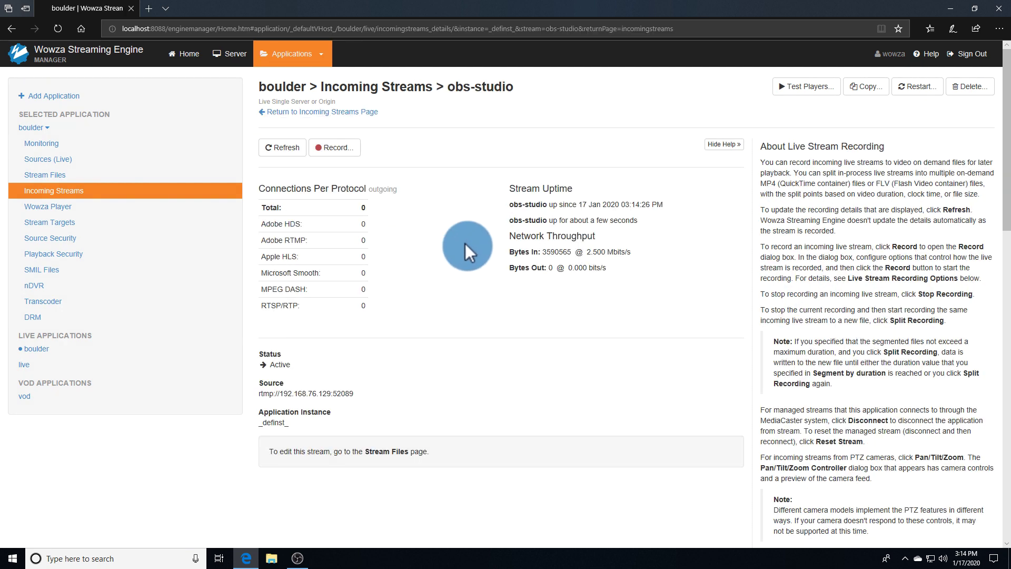
left_click(799, 84)
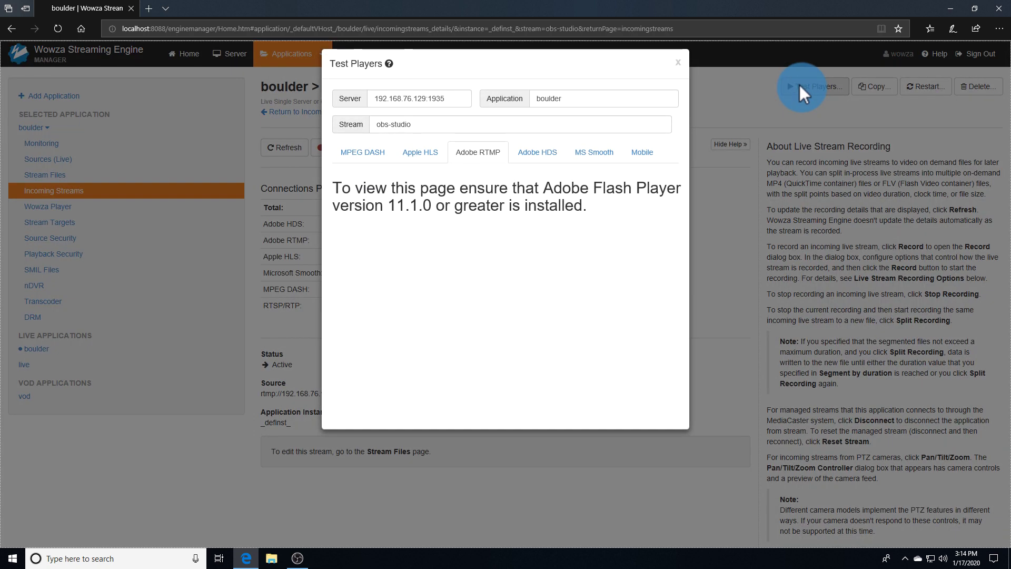
Play the obs-studio stream in the Apple HLS test player and select its playlist.m3u8 URL.
left_click(353, 153)
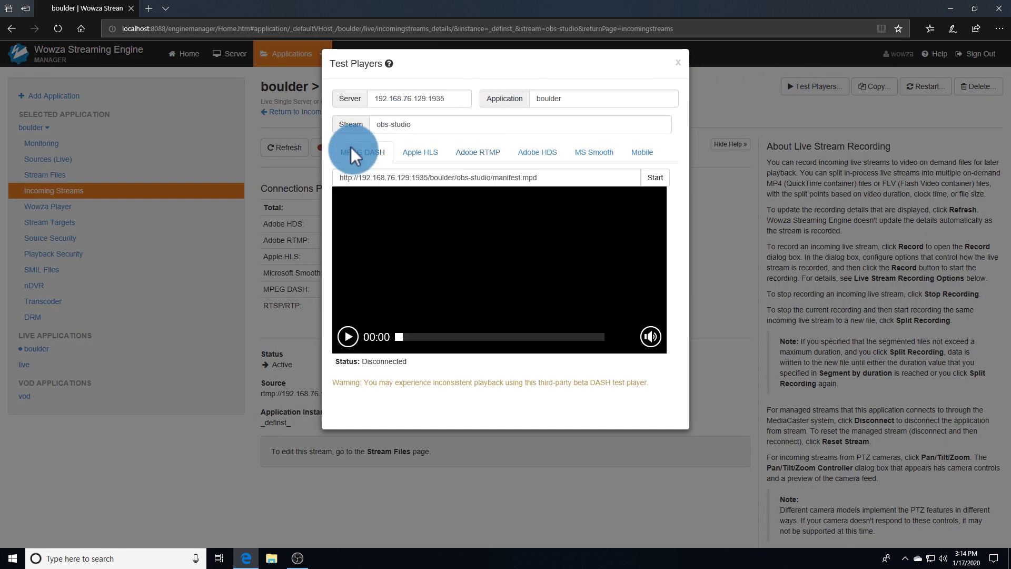
left_click(419, 152)
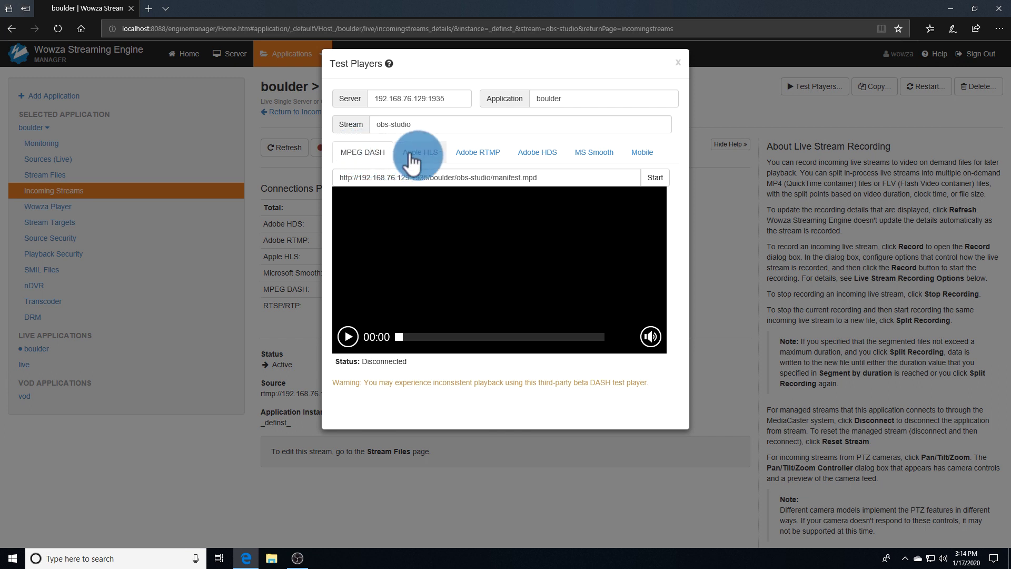
left_click(653, 179)
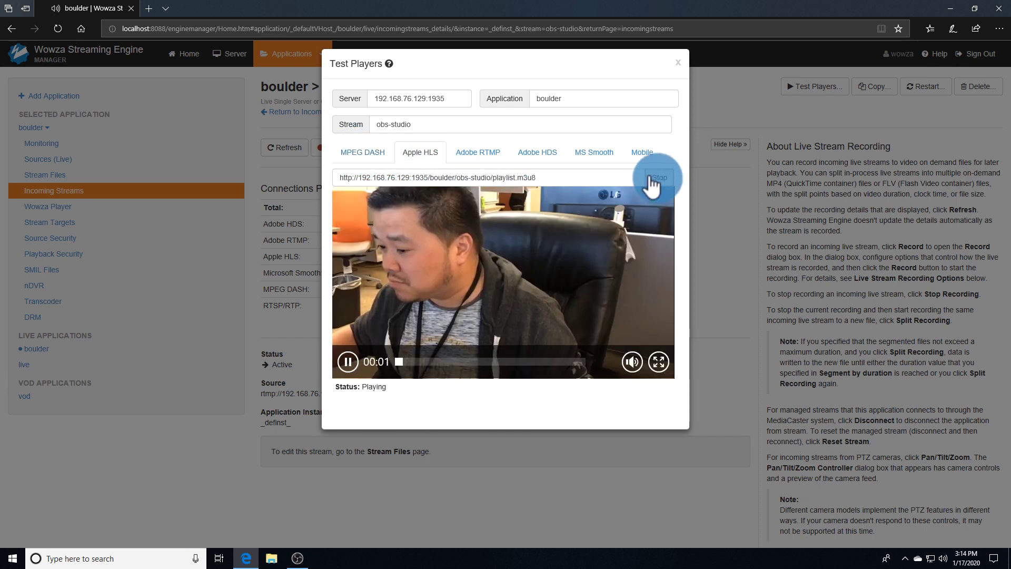
left_click_drag(610, 178, 295, 174)
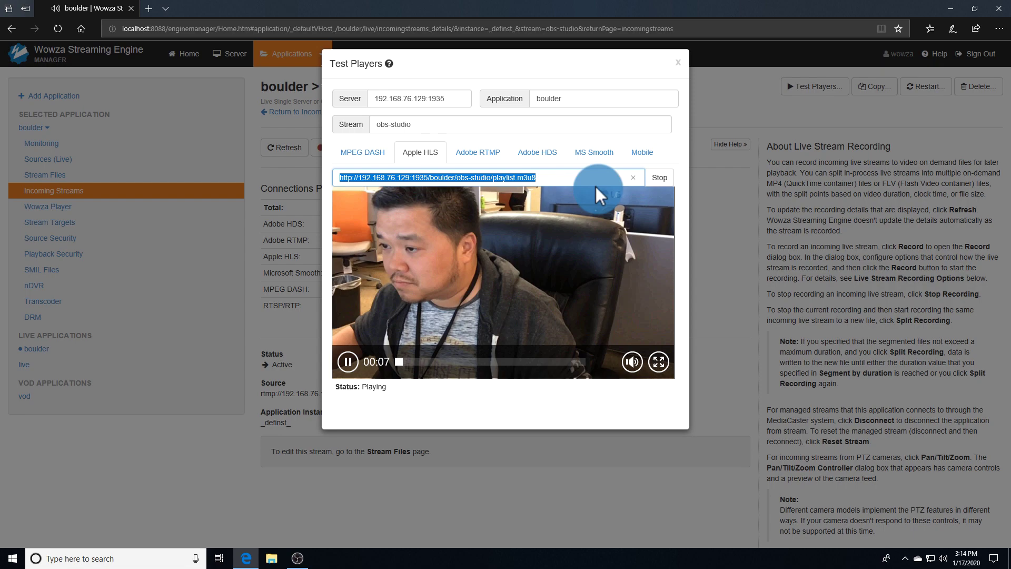
Play the boulder HLS playlist.m3u8 URL as a VLC network stream, then close VLC and OBS.
left_click(949, 9)
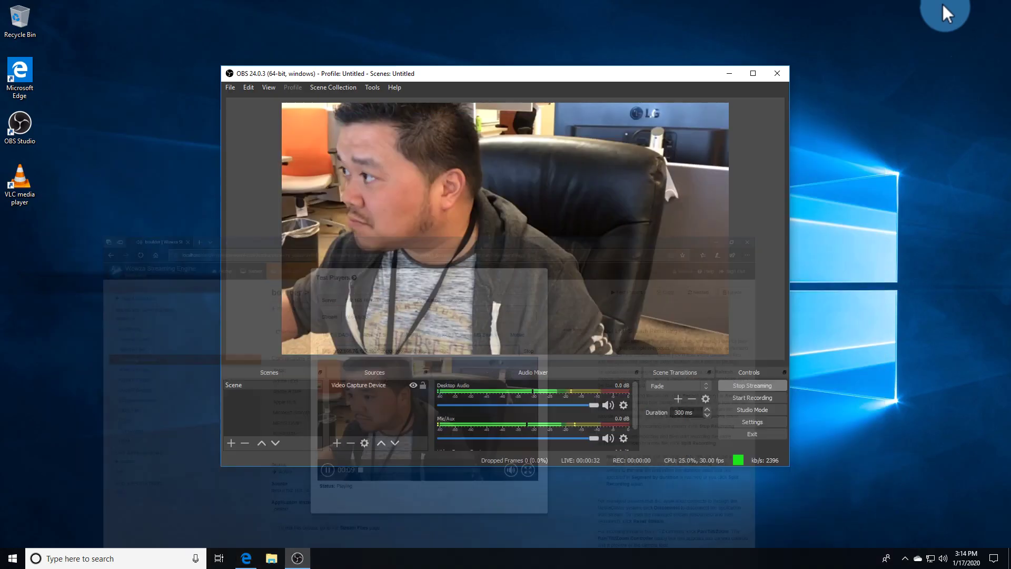
double_click(19, 186)
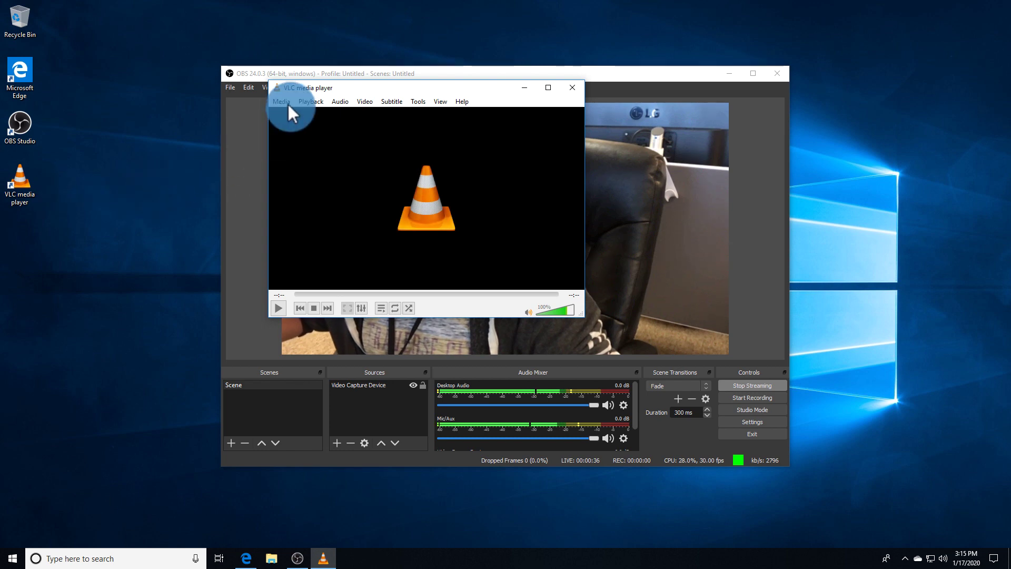
left_click(283, 101)
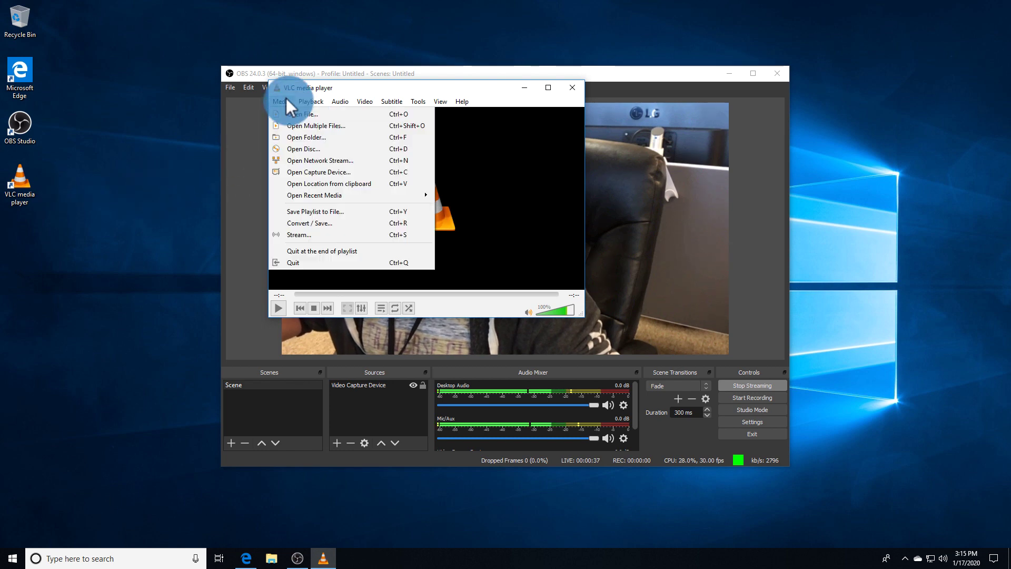
left_click(283, 159)
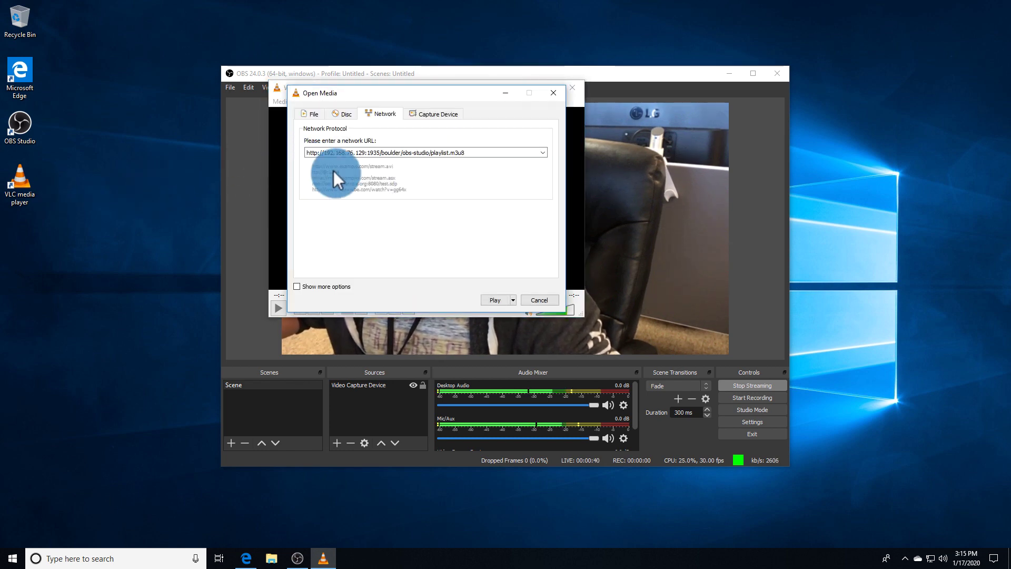
left_click(490, 300)
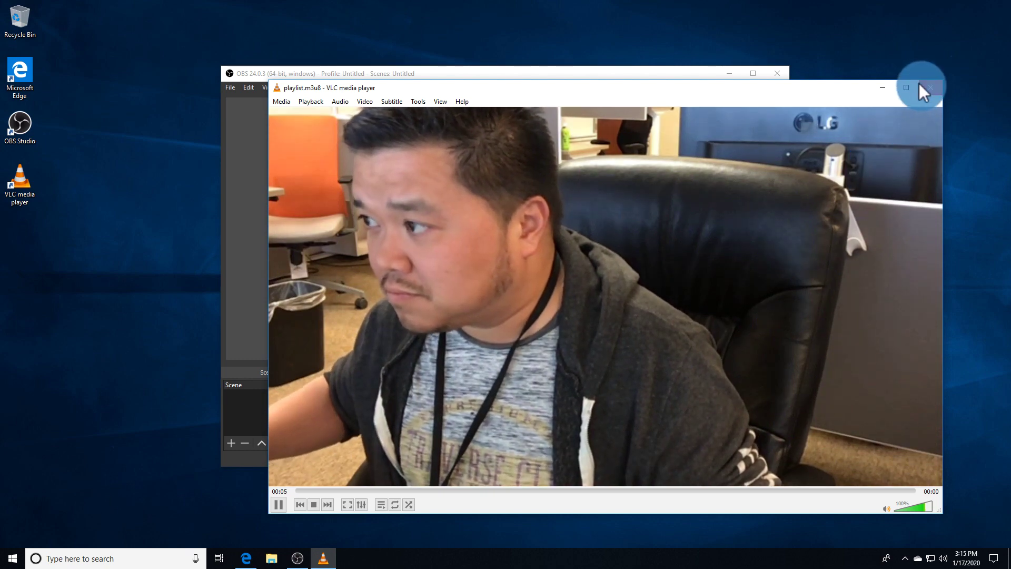
left_click(918, 85)
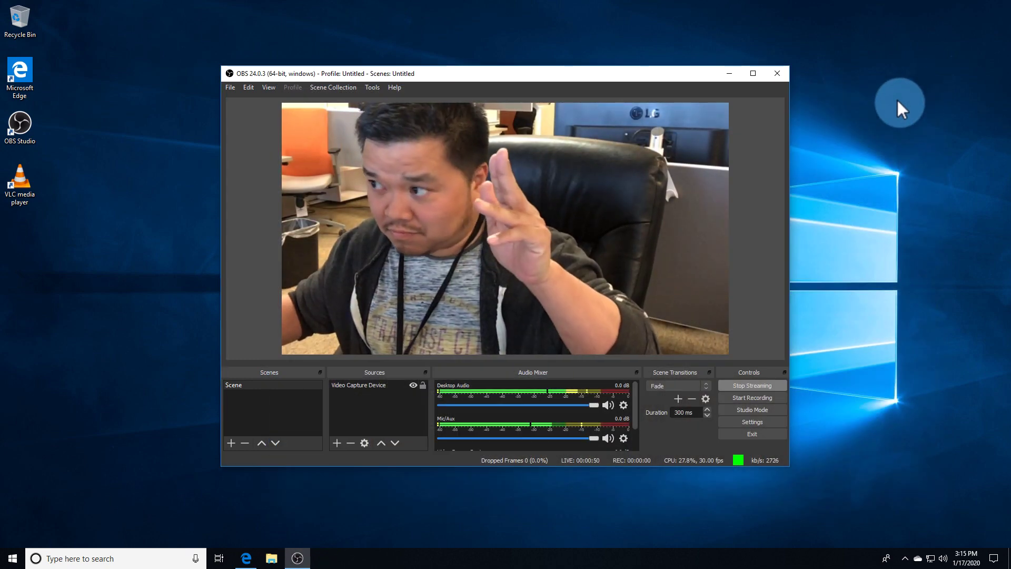
left_click(777, 74)
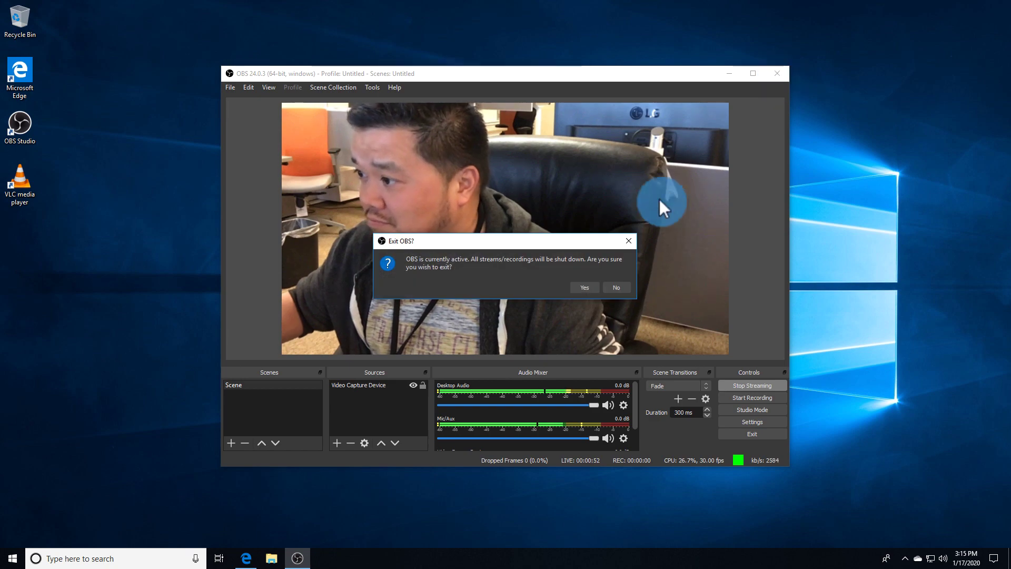